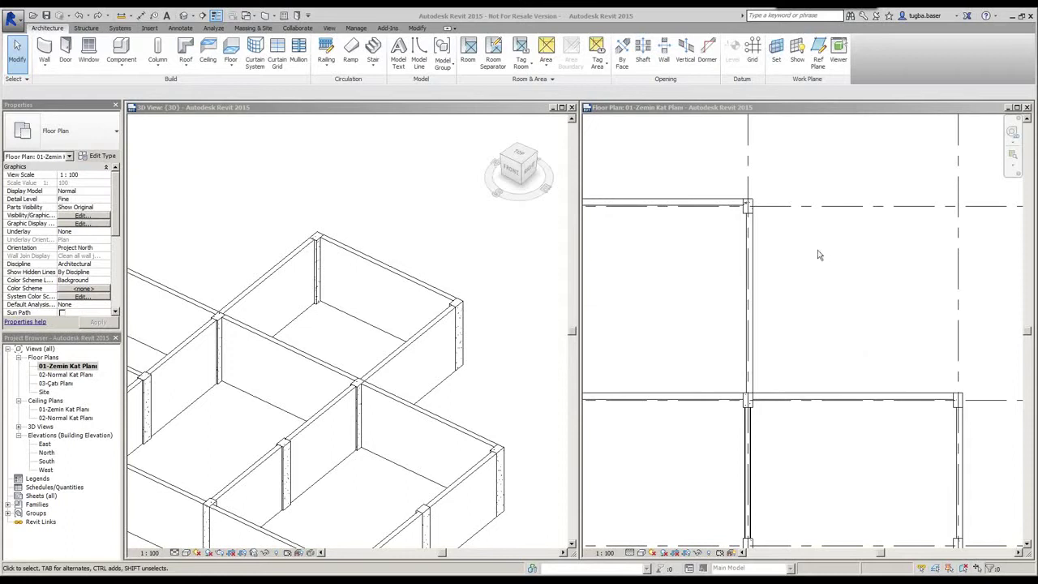
Step: Change the exterior wall on grid 3 between A and B to the _100x220 curtain wall type, deleting the conflicting mullion elements
click(753, 246)
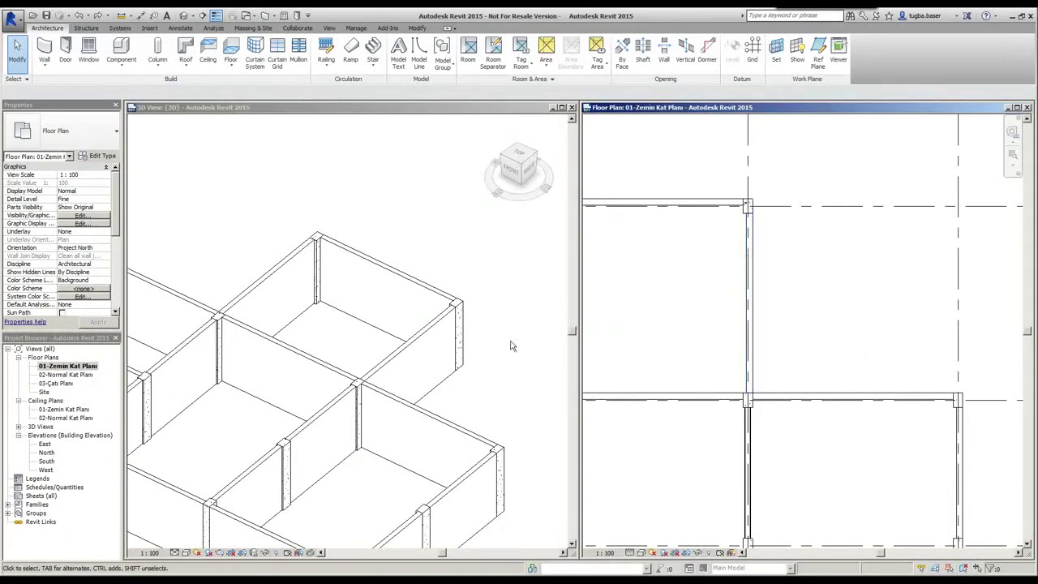
click(746, 256)
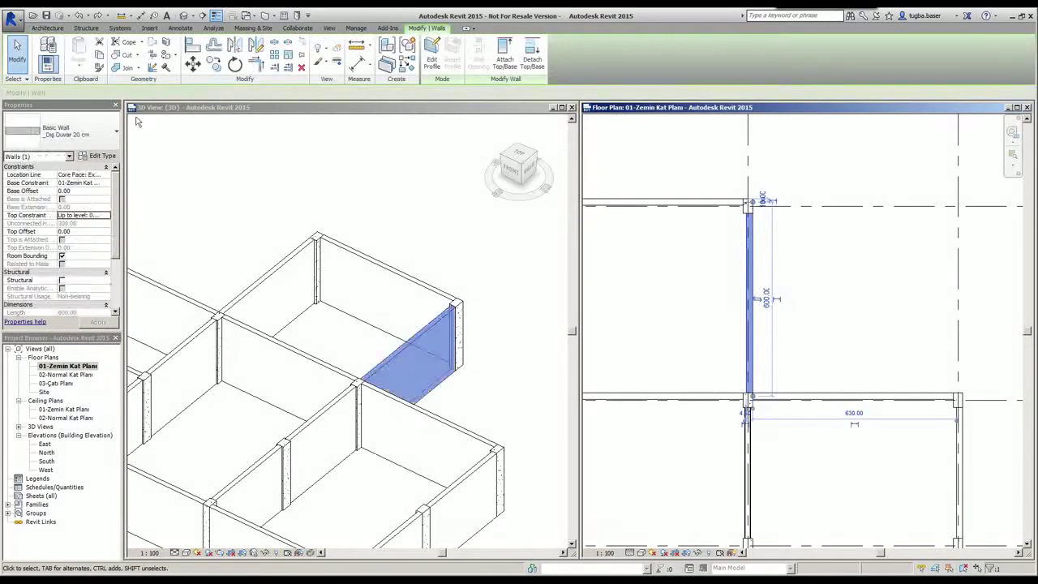
click(116, 131)
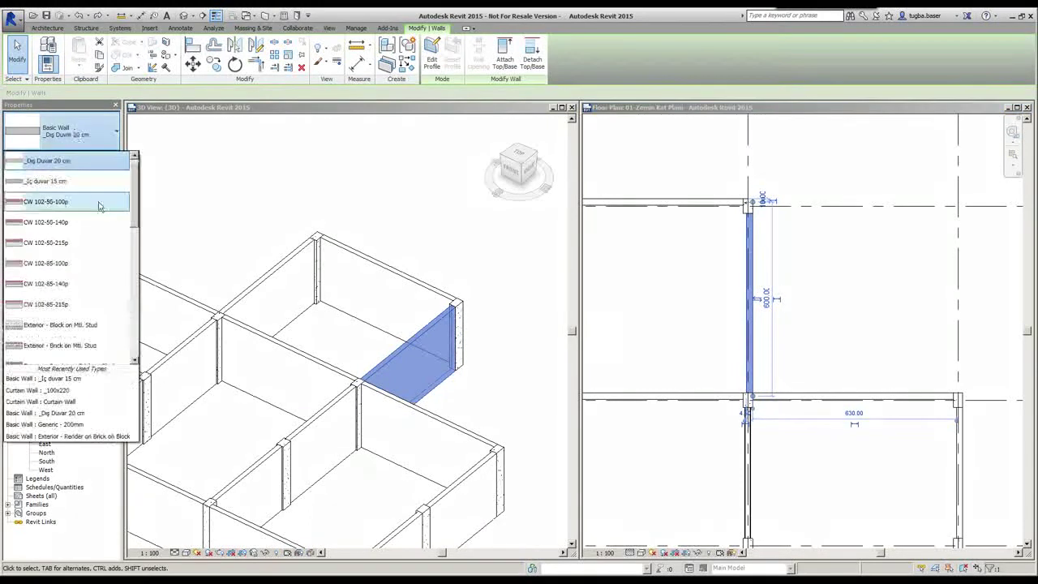
drag(136, 186, 139, 330)
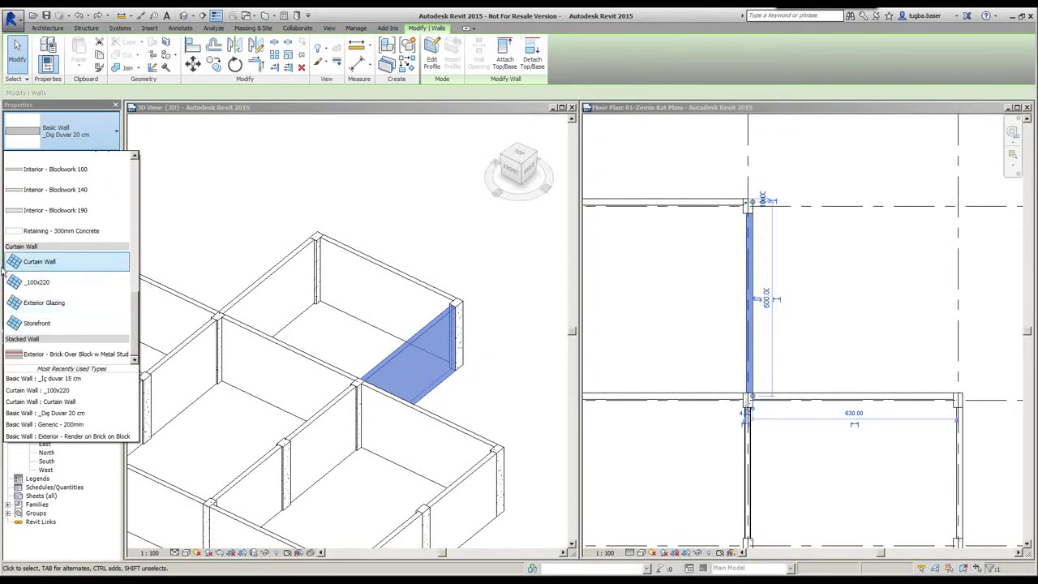
click(47, 283)
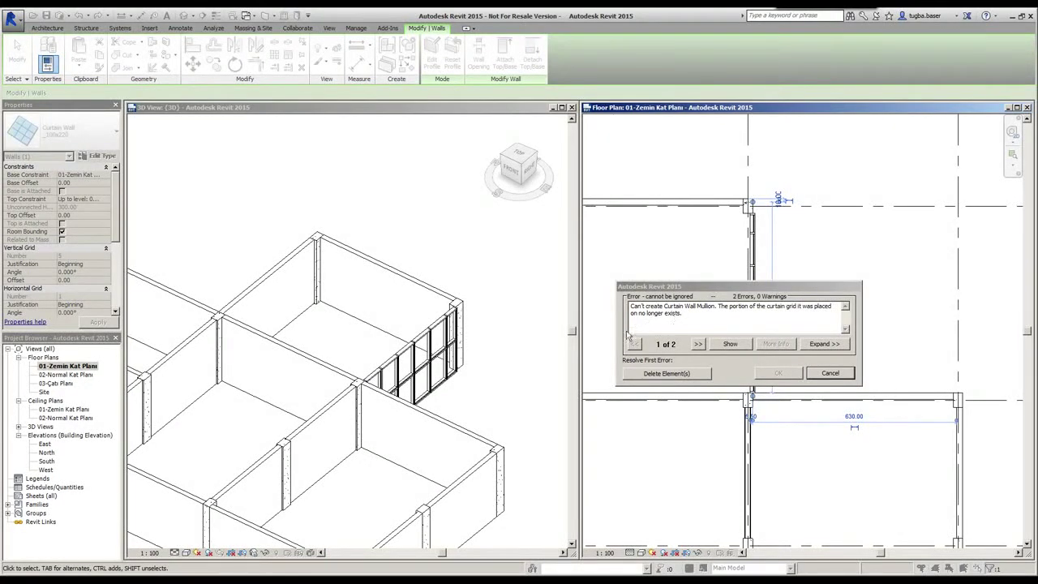
click(670, 375)
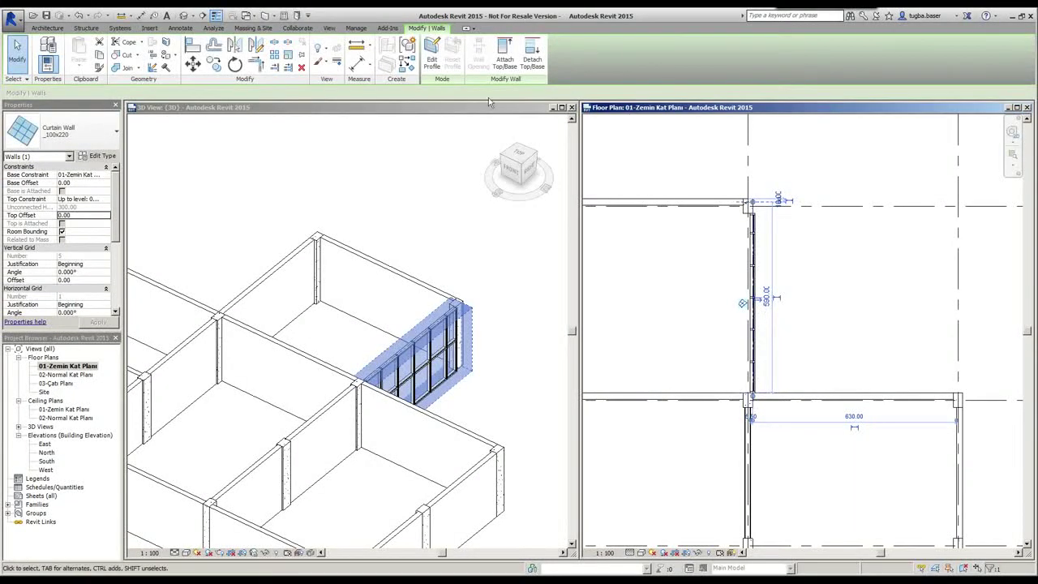
click(834, 300)
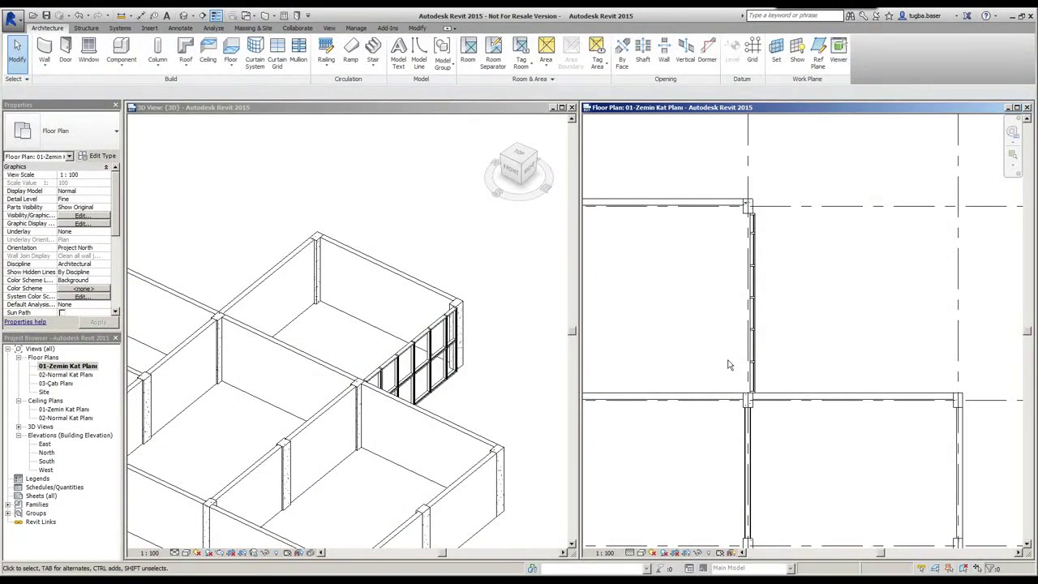
Step: Move the grid 3 curtain wall so its outer mullion corner meets the outer corner of the column at grids A and 3
click(752, 233)
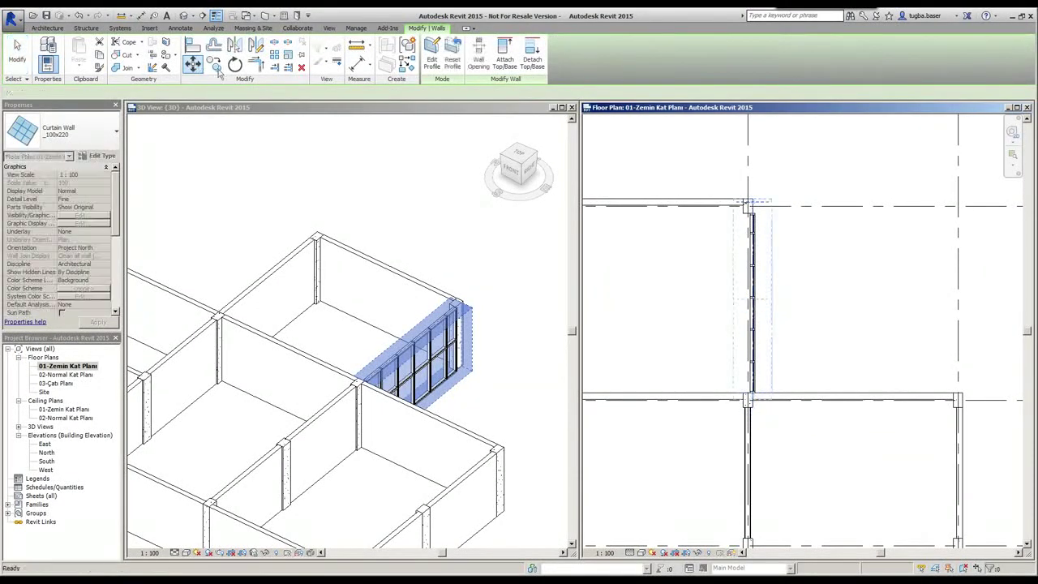
scroll(753, 227, up, 3)
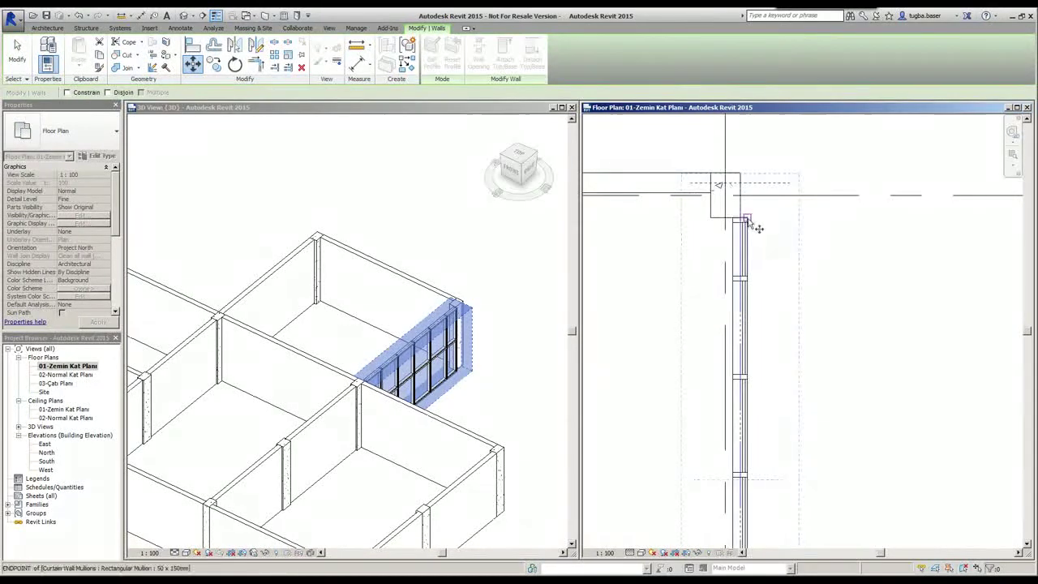
click(747, 219)
click(740, 217)
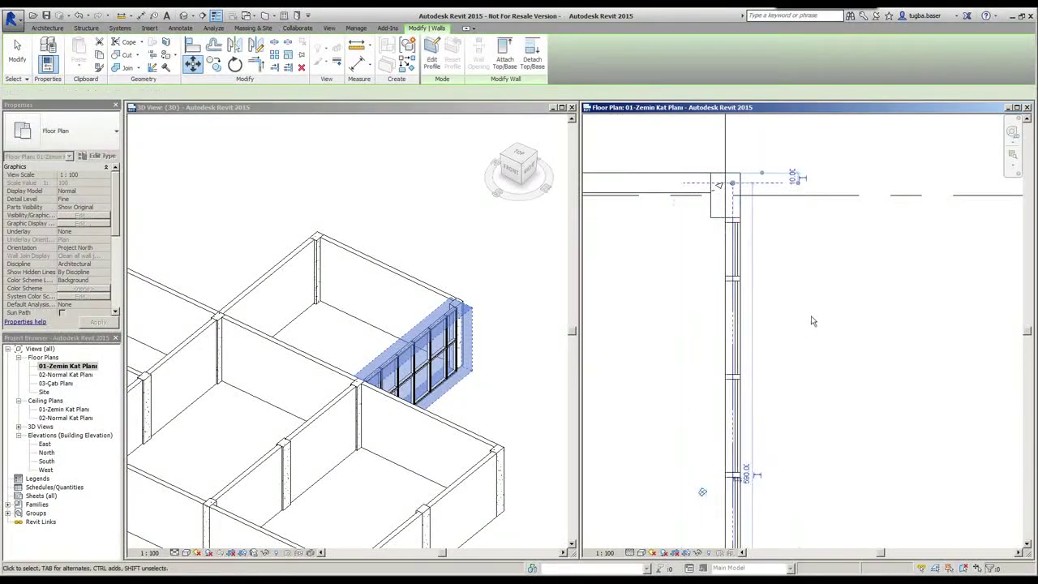
click(814, 321)
Step: Change the exterior wall on grid 4 between B and D to the _100x220 curtain wall type, unjoining walls and deleting the conflicting elements
scroll(799, 280, down, 4)
scroll(801, 285, down, 1)
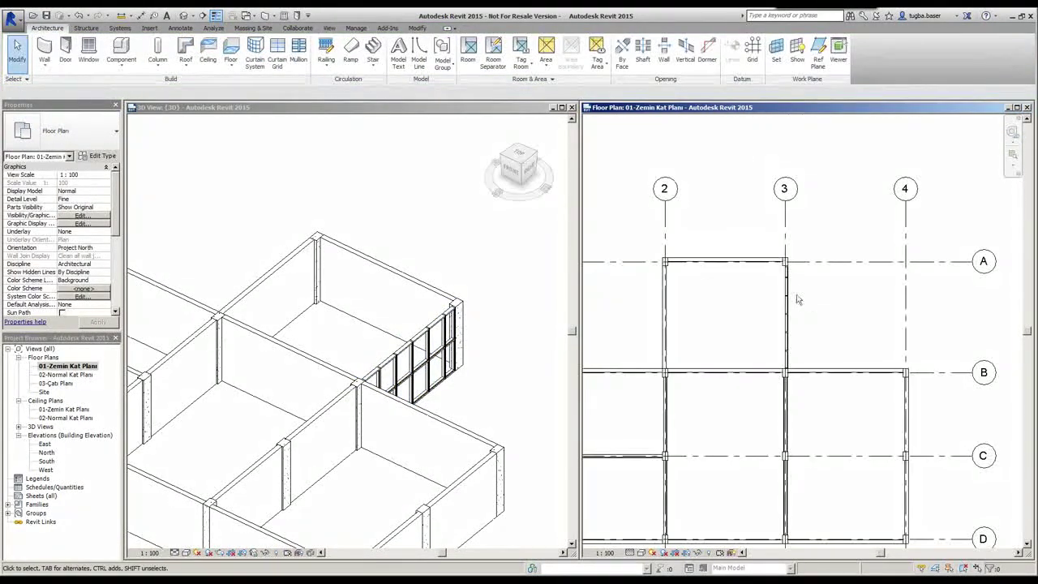
middle_drag(797, 296, 737, 240)
scroll(792, 312, up, 2)
middle_drag(793, 312, 771, 279)
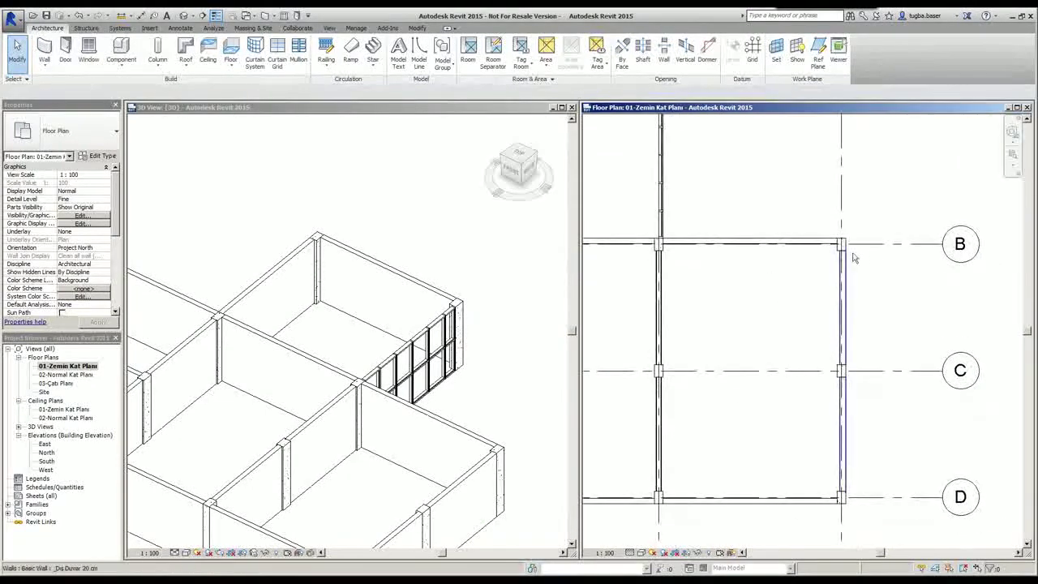
click(844, 304)
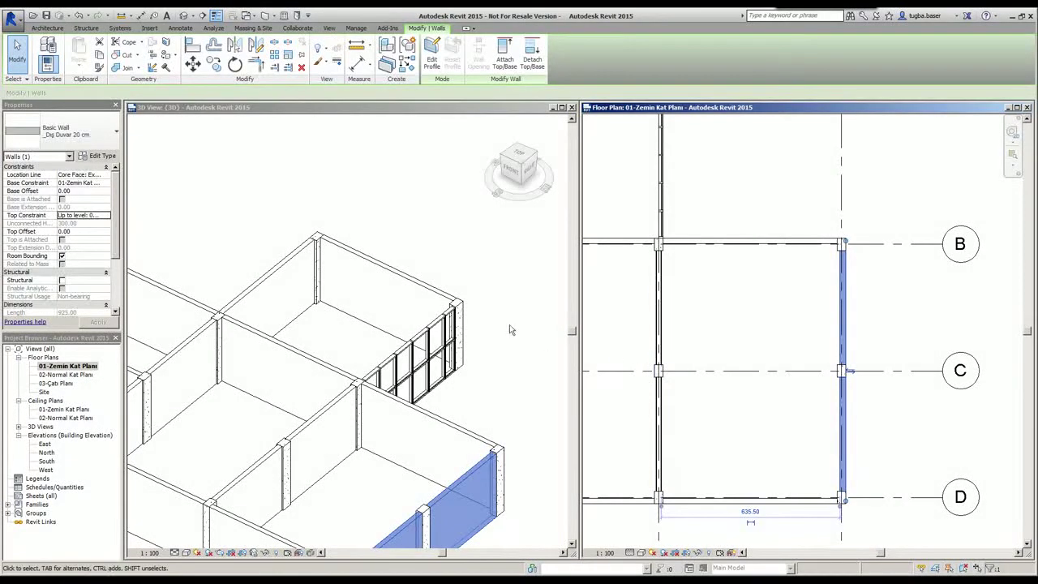
click(99, 133)
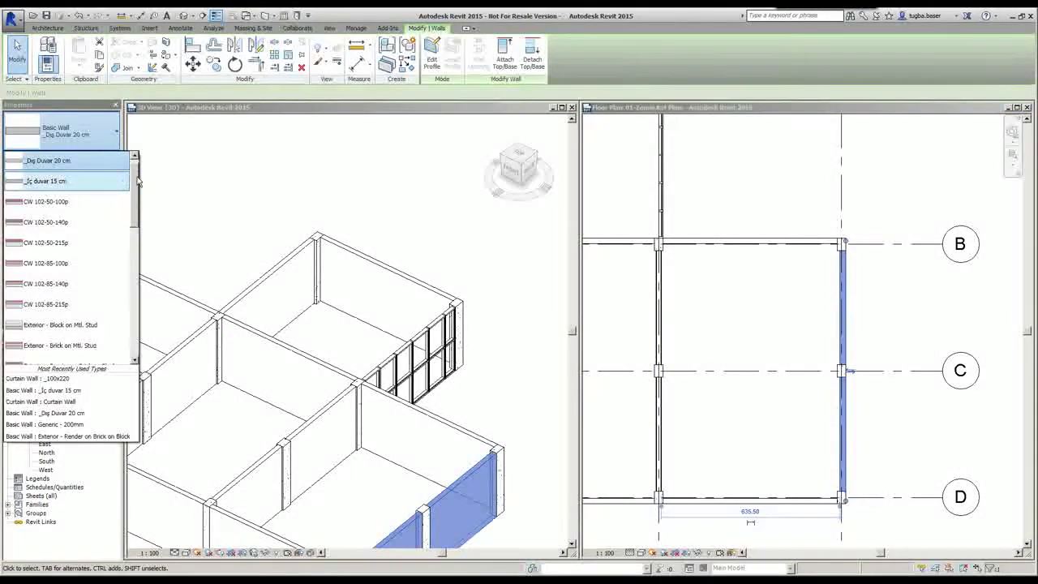
drag(135, 176, 131, 320)
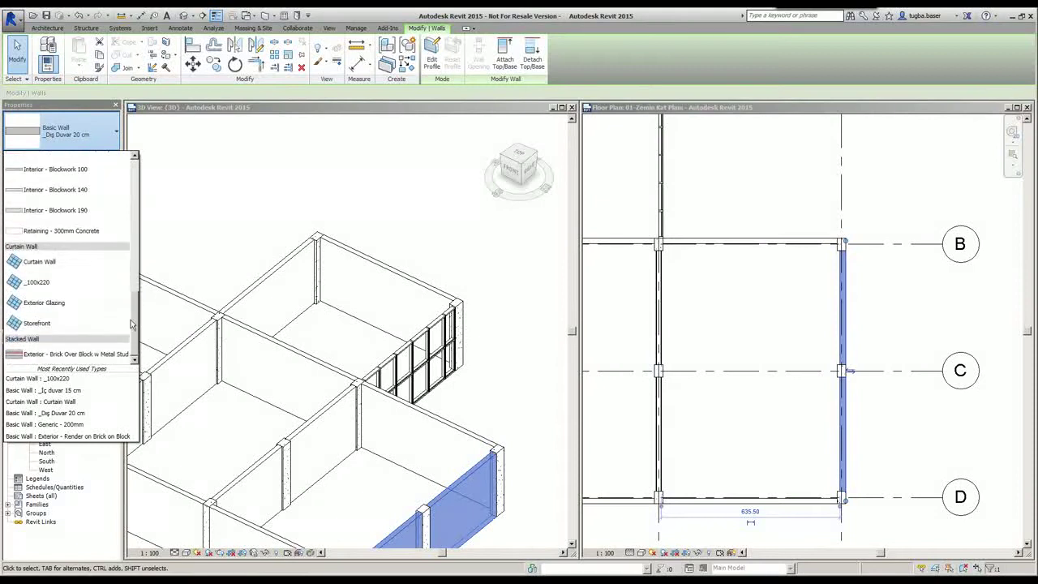
click(42, 287)
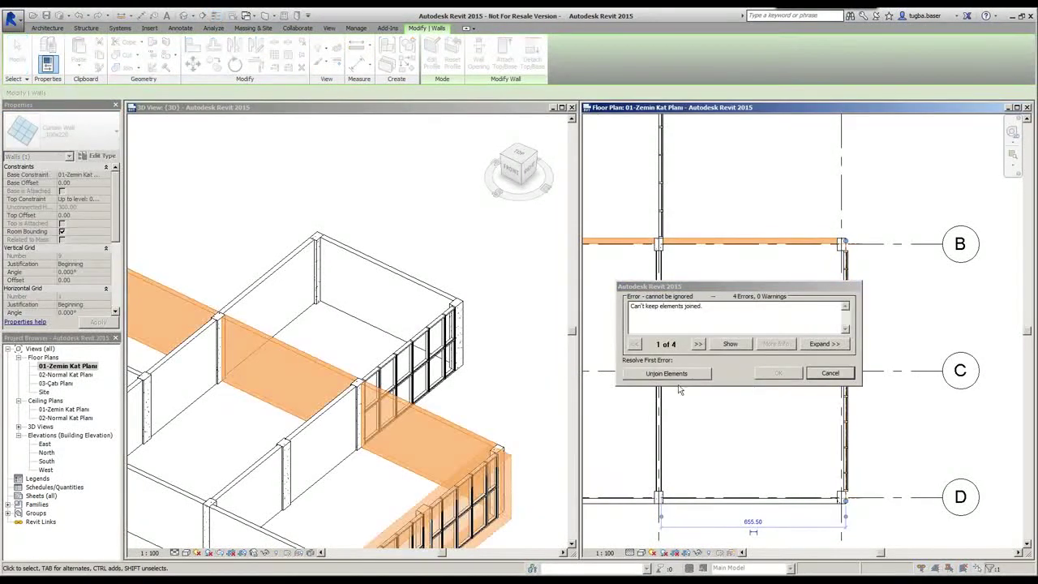
click(667, 373)
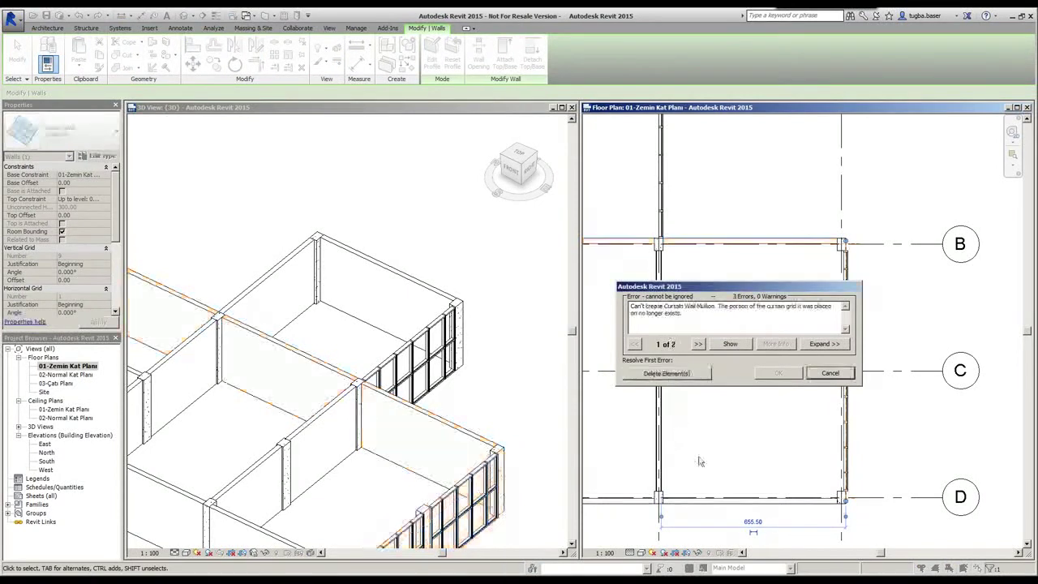
click(677, 374)
click(883, 345)
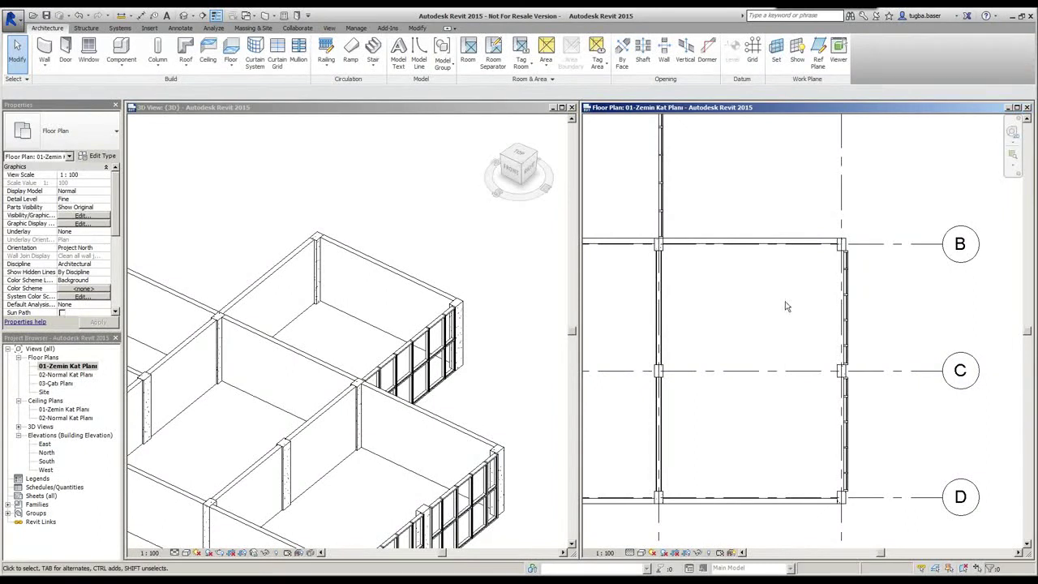
Step: Try to change the full-length exterior wall on grid B to the _100x220 curtain wall type and cancel the change
scroll(786, 306, down, 3)
middle_drag(811, 297, 865, 300)
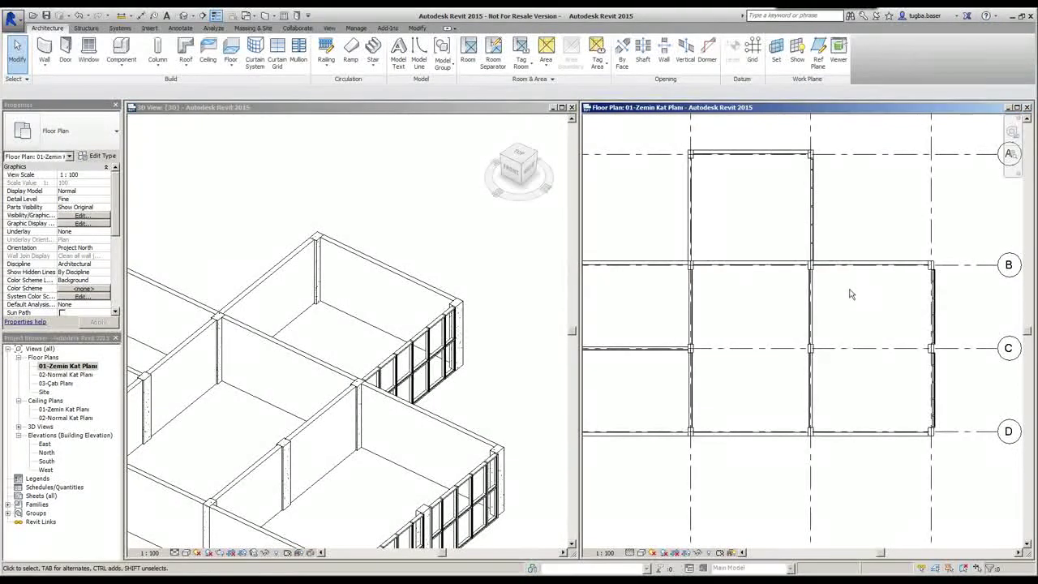
scroll(823, 265, down, 2)
middle_drag(822, 267, 808, 283)
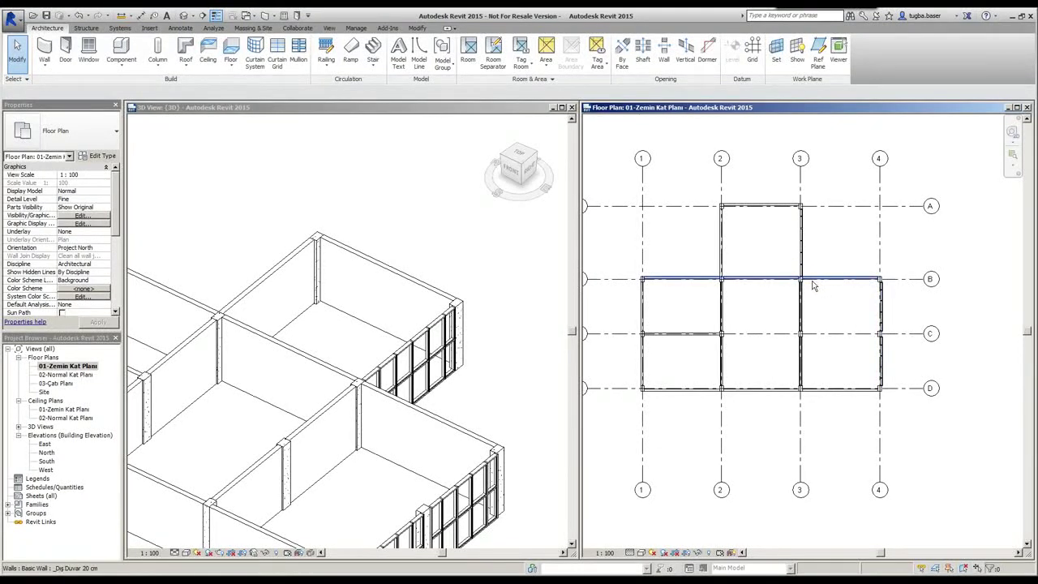
scroll(813, 283, up, 2)
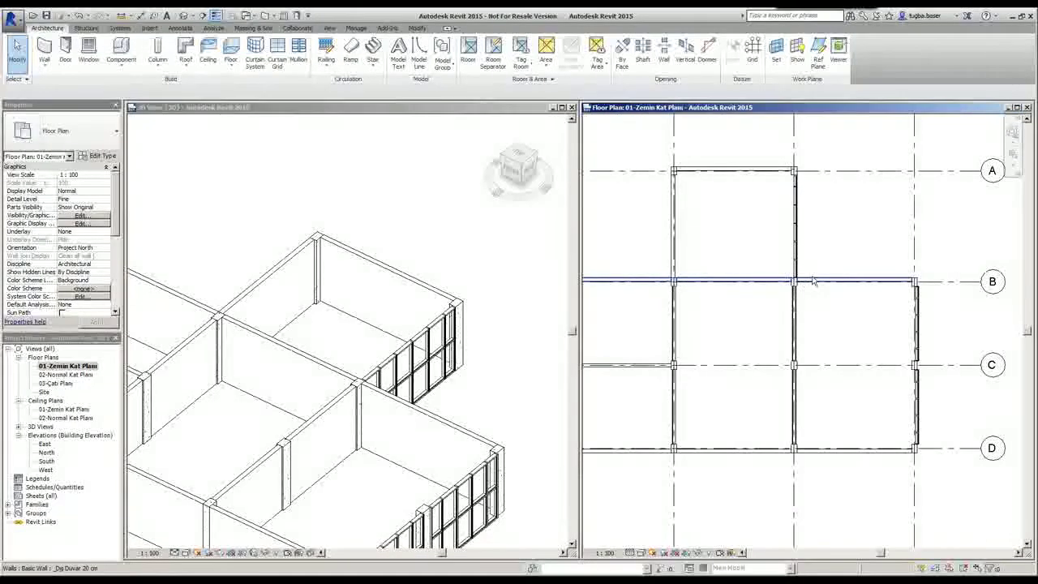
click(813, 284)
scroll(725, 297, up, 1)
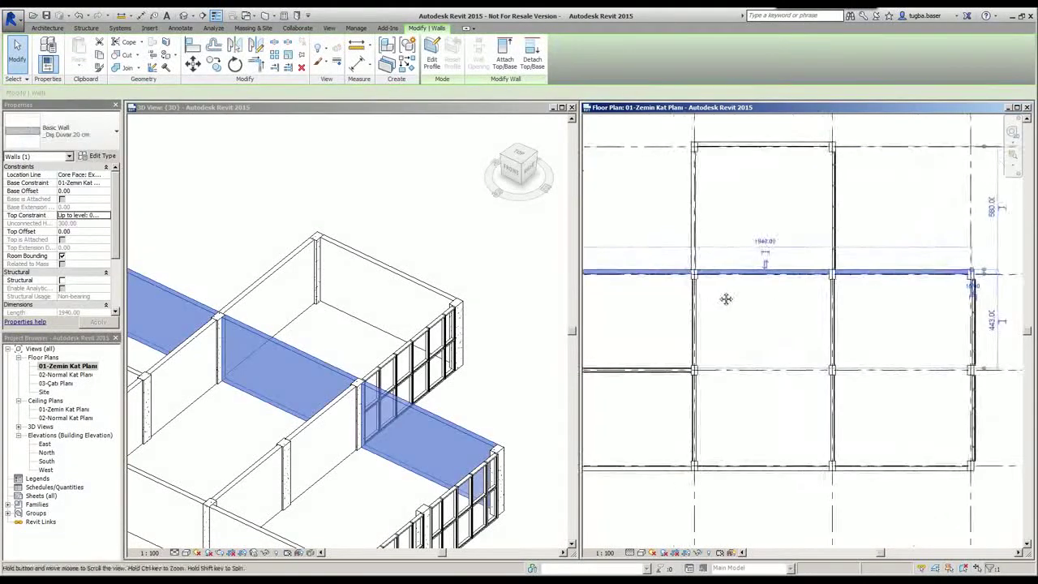
scroll(604, 270, down, 1)
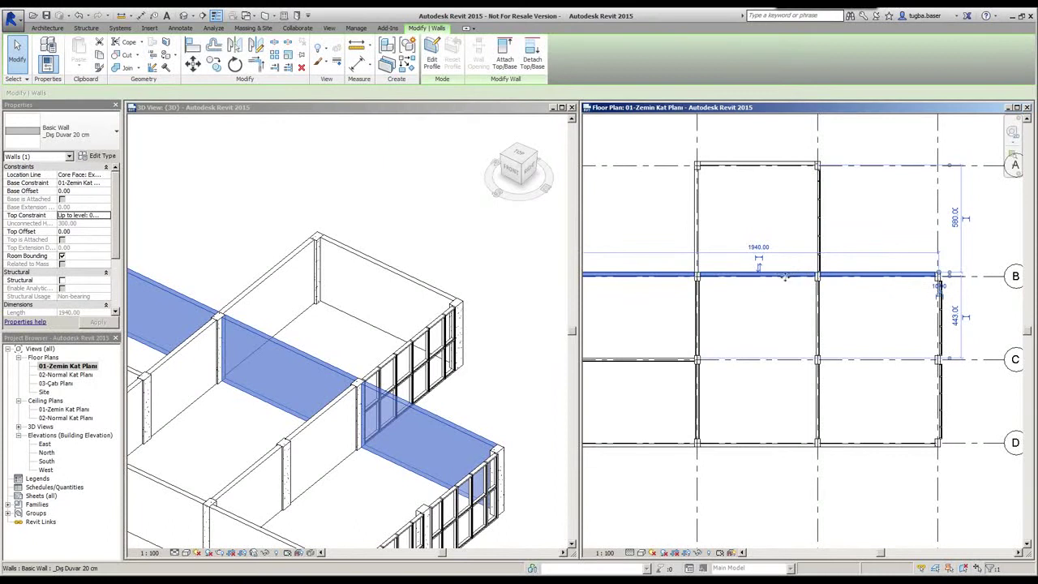
click(81, 133)
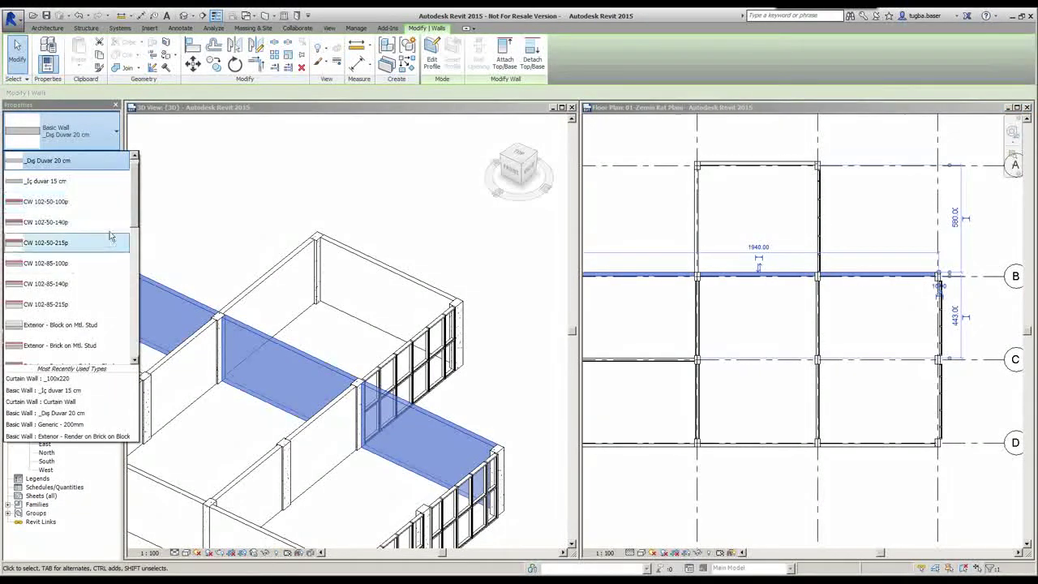
scroll(111, 236, down, 10)
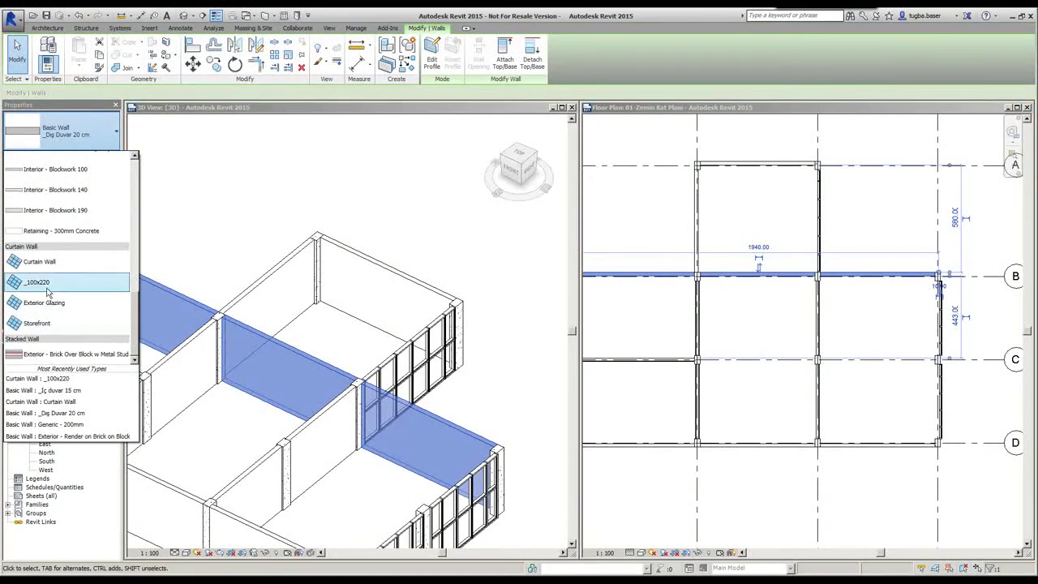
click(44, 285)
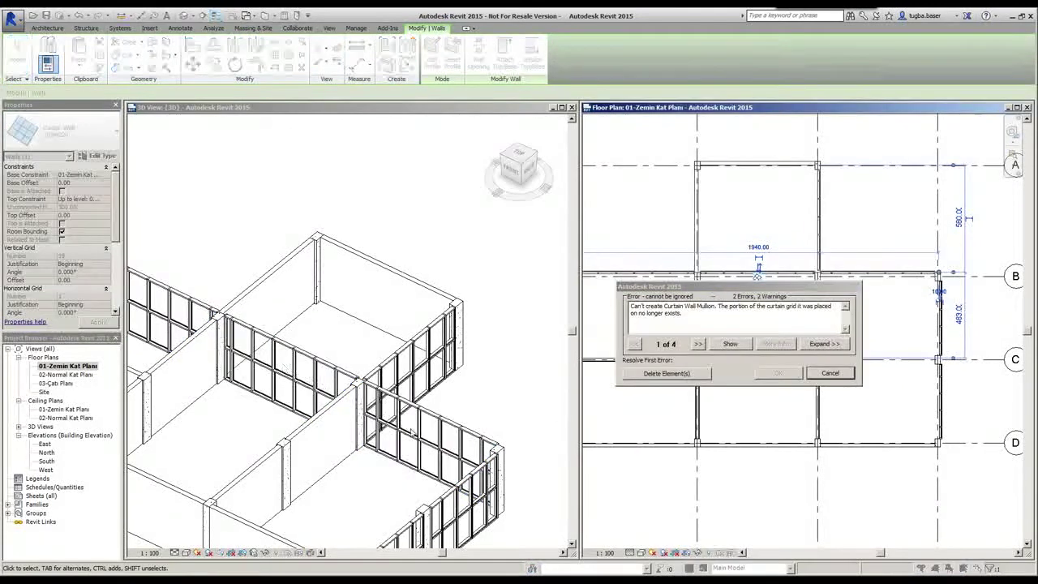
click(829, 372)
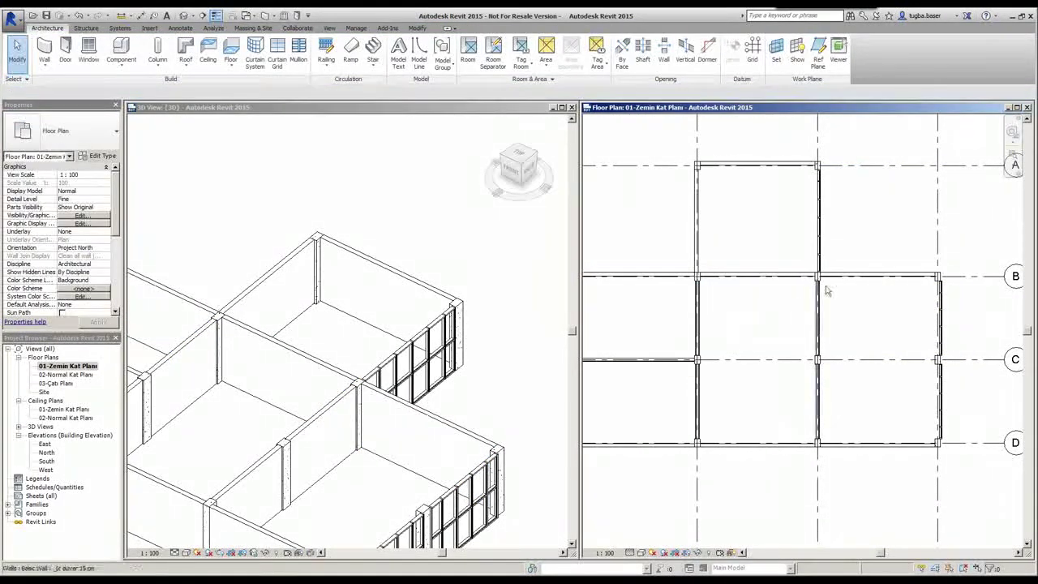
Step: Dismiss the save reminder without saving and split the grid B exterior wall with Split Element inside the column at grid 3
scroll(828, 265, down, 2)
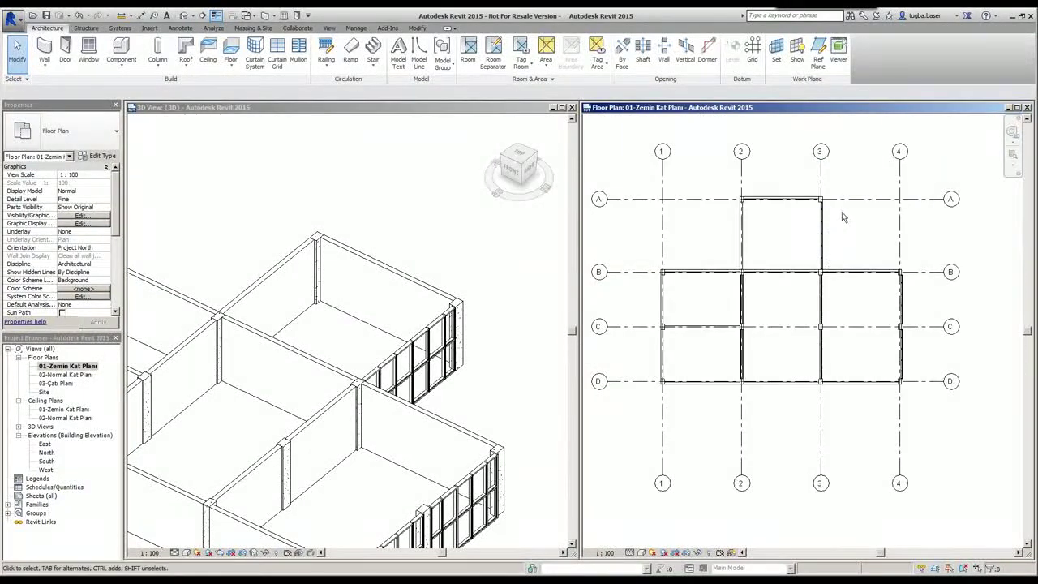
scroll(893, 314, up, 3)
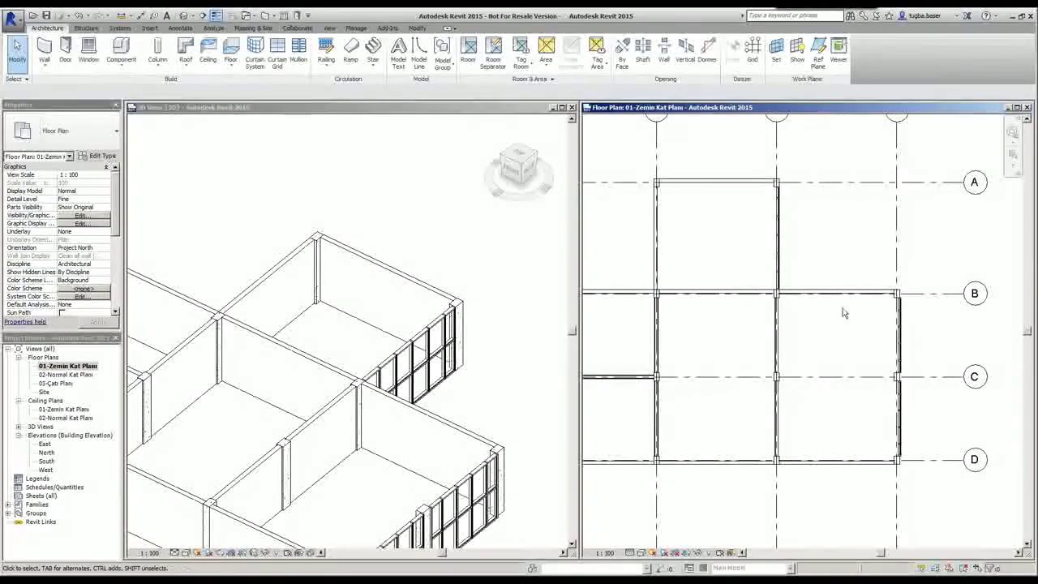
scroll(839, 318, up, 2)
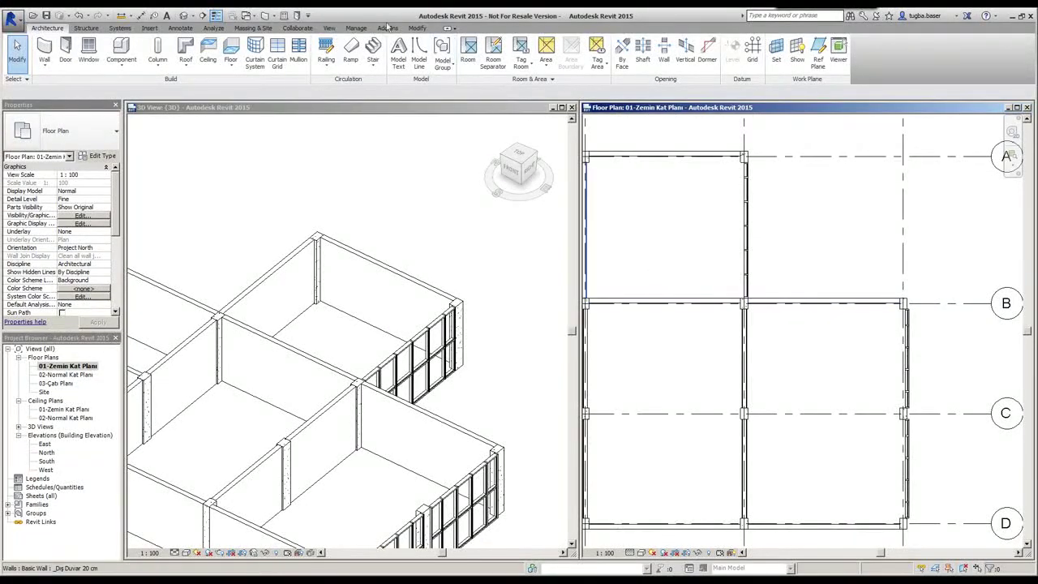
click(415, 28)
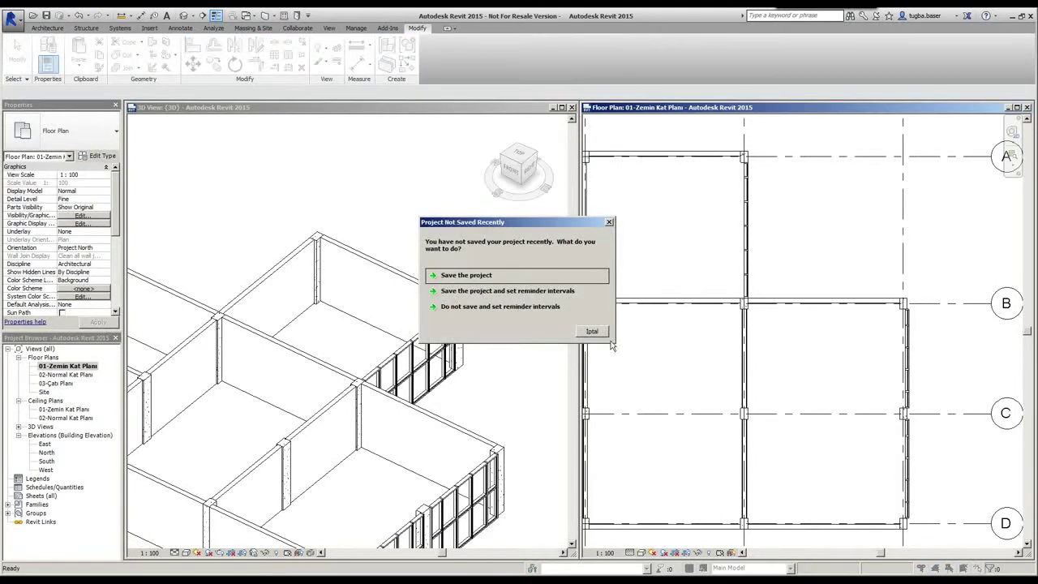
click(592, 330)
scroll(748, 302, up, 3)
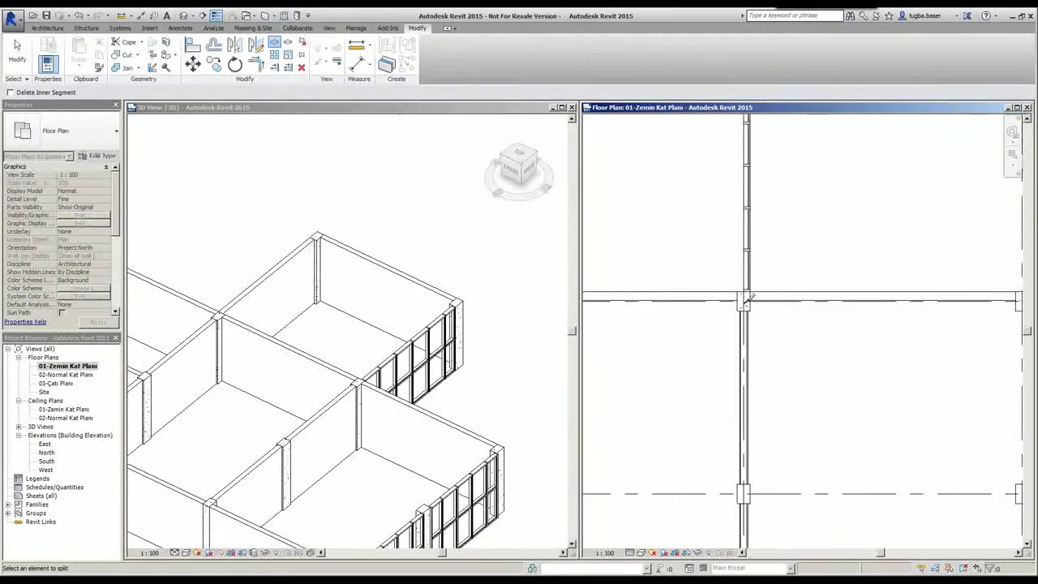
scroll(747, 302, up, 2)
scroll(739, 284, up, 2)
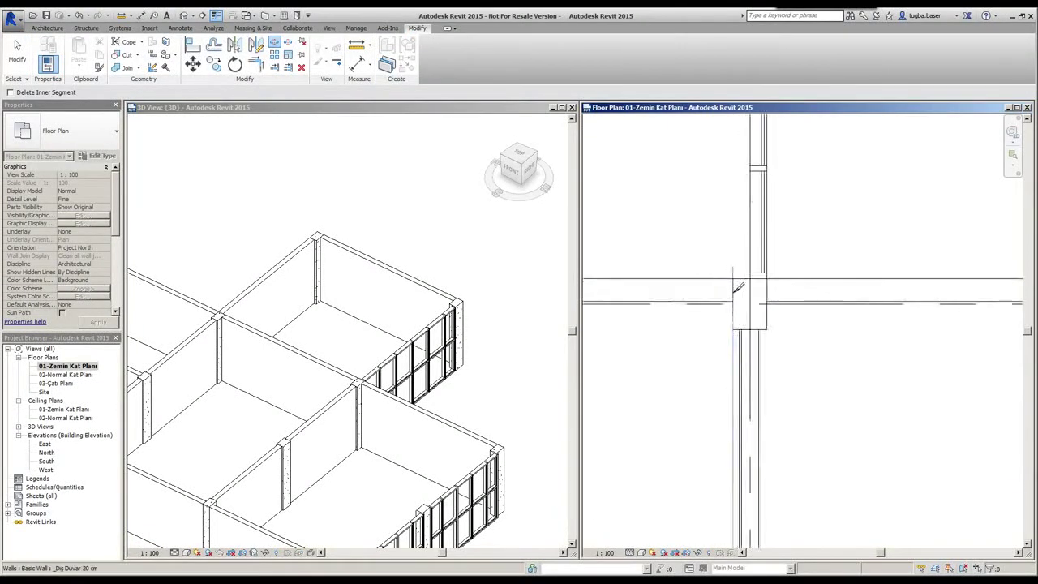
click(736, 285)
click(774, 378)
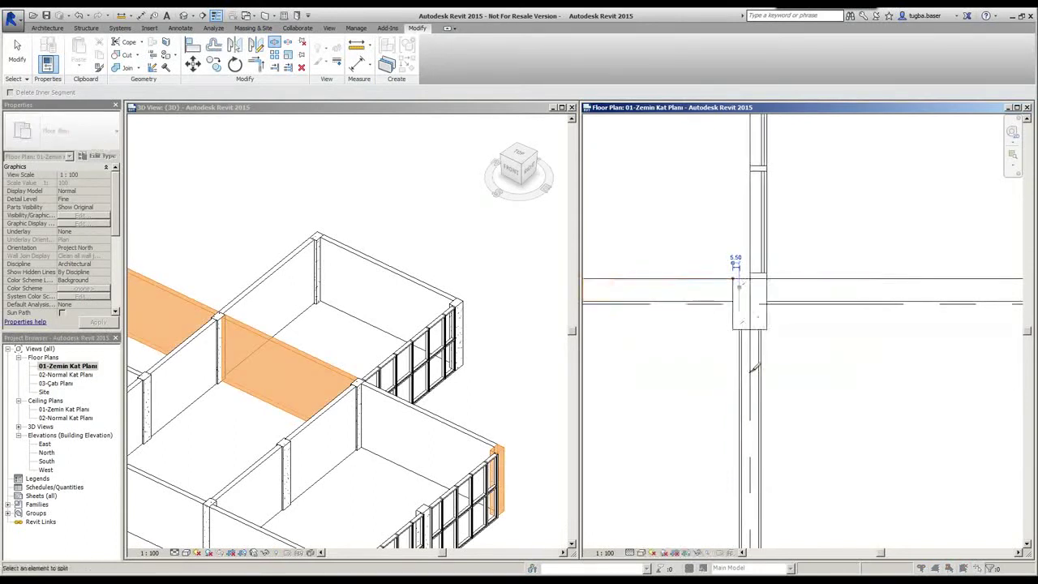
scroll(756, 364, down, 3)
middle_drag(806, 393, 675, 378)
scroll(675, 379, down, 1)
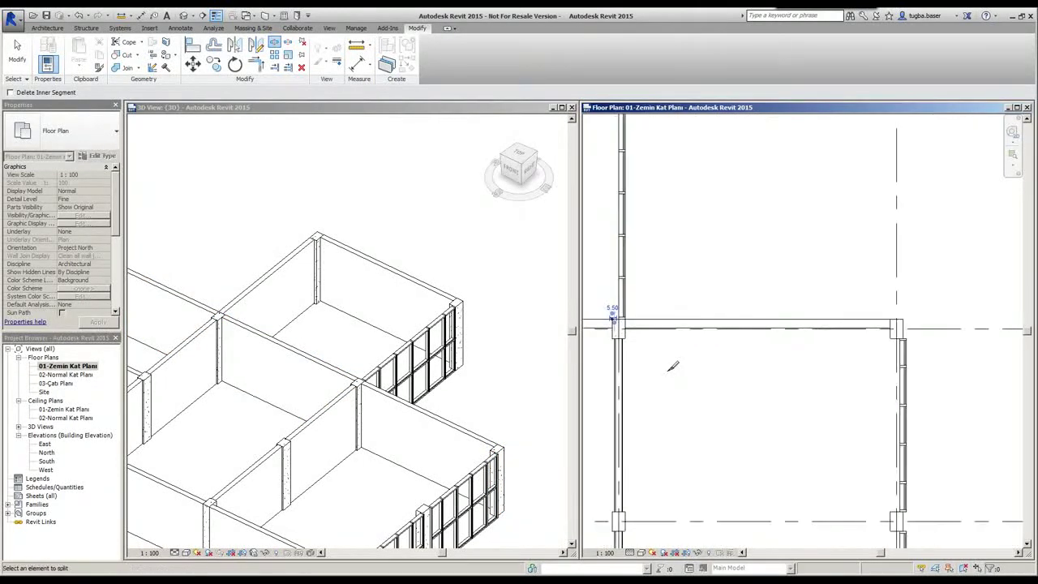
Step: Change the split grid B exterior wall segment between grids 3 and 4 to the _100x220 curtain wall type
key(Escape)
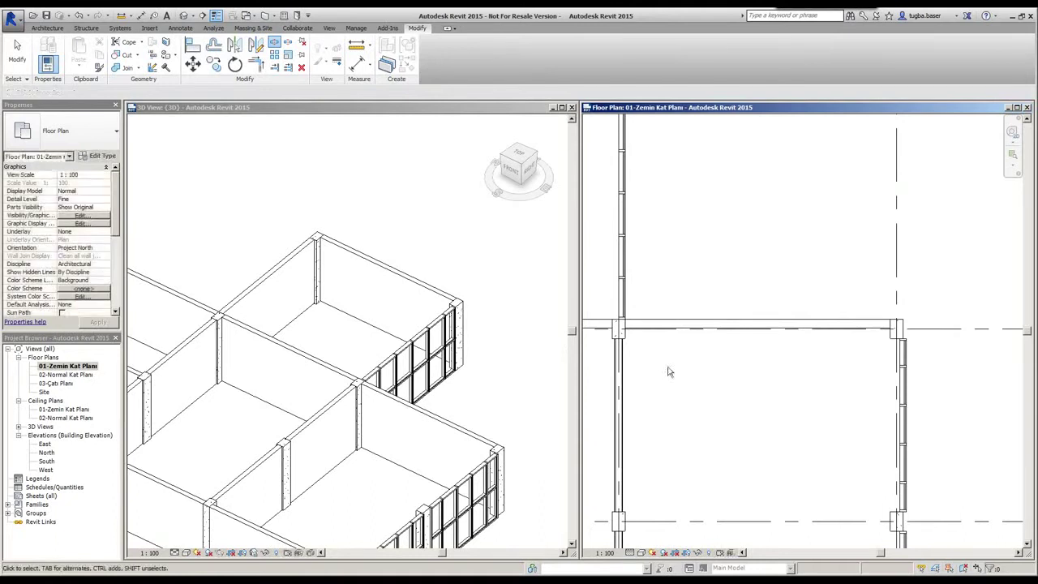
click(750, 325)
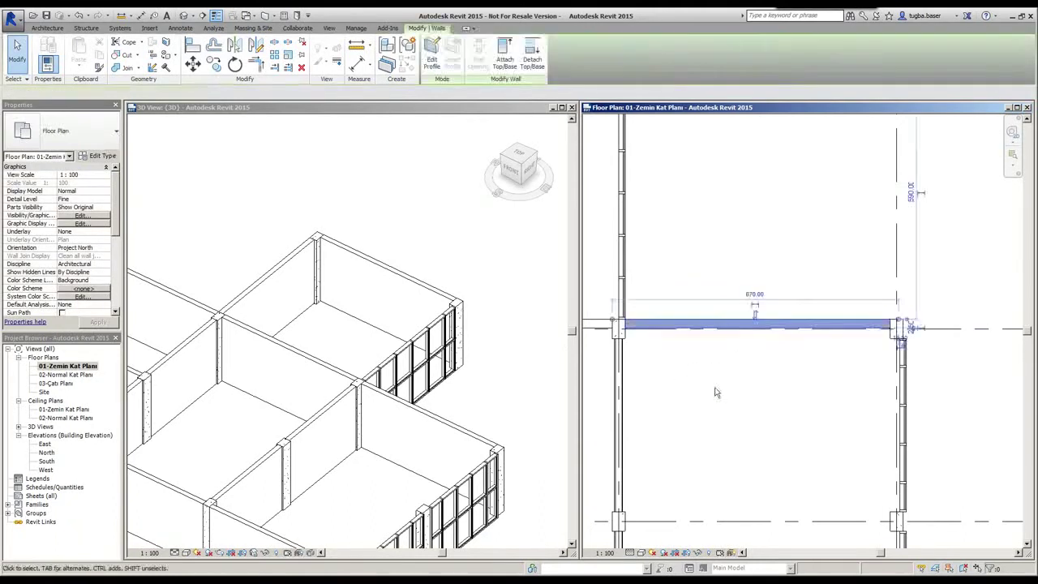
scroll(716, 378, down, 2)
middle_drag(727, 385, 793, 386)
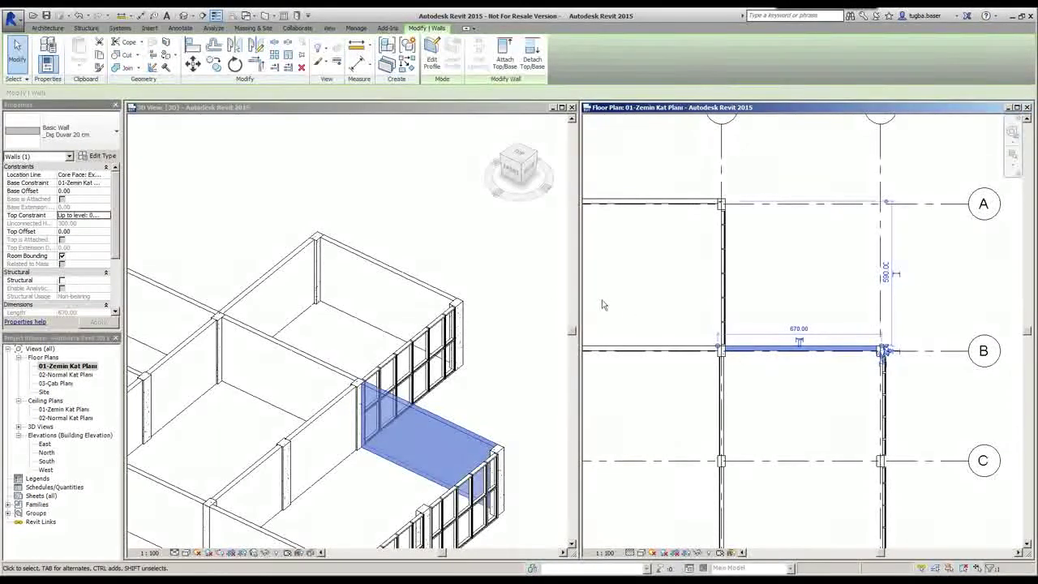
scroll(793, 366, up, 1)
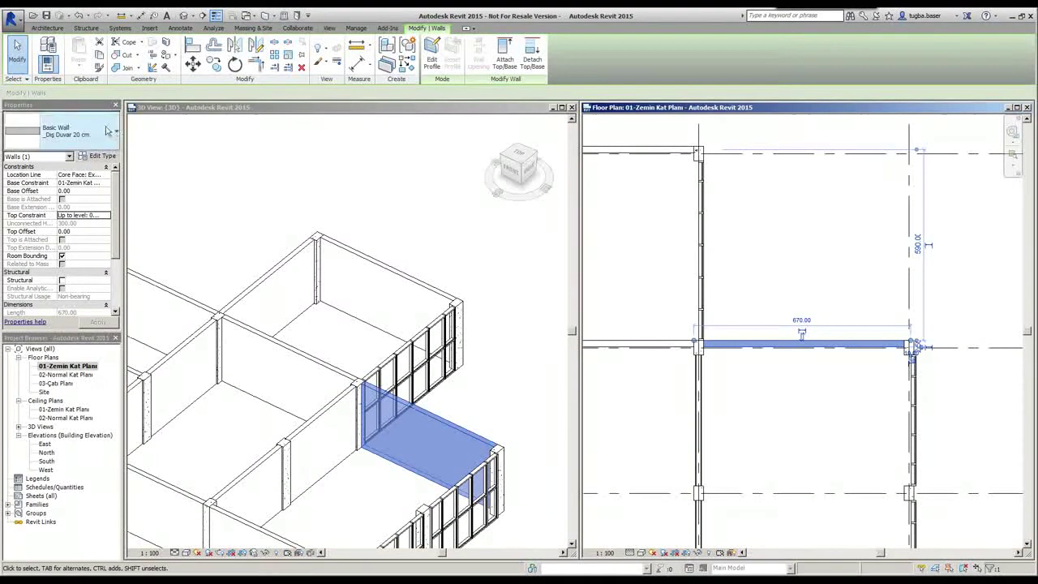
click(81, 133)
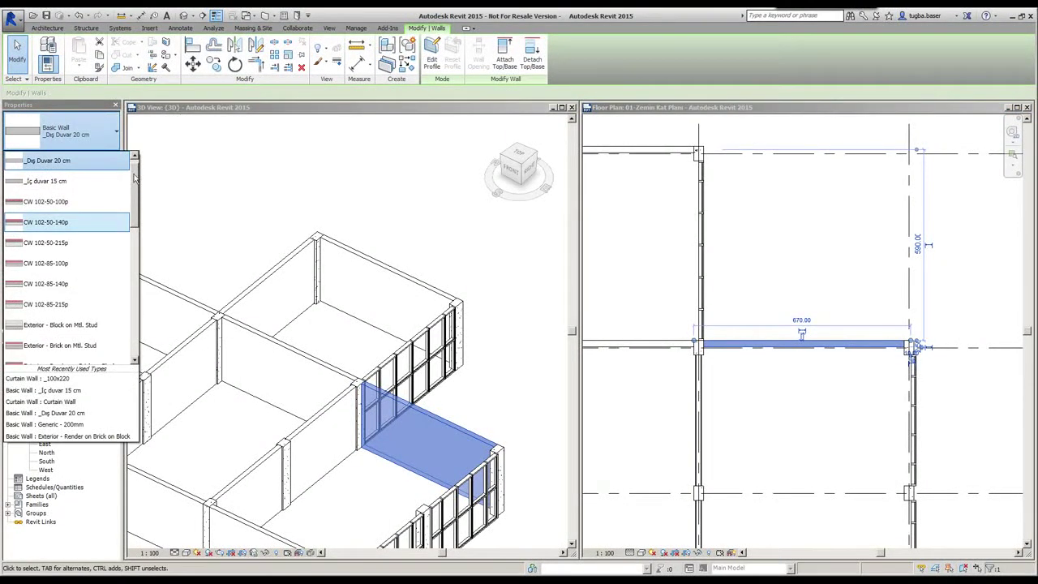
drag(134, 174, 128, 310)
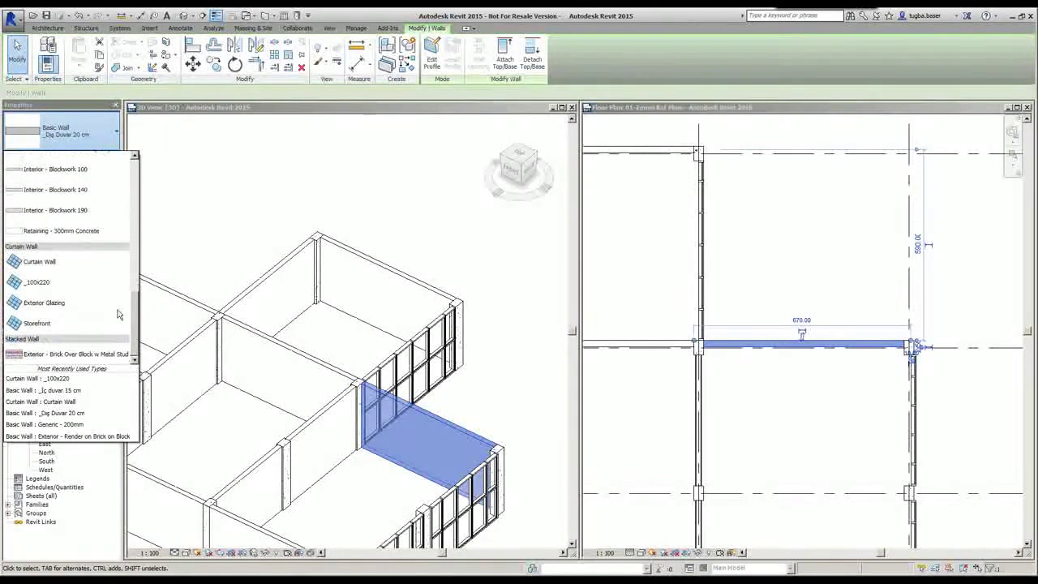
click(32, 282)
click(687, 379)
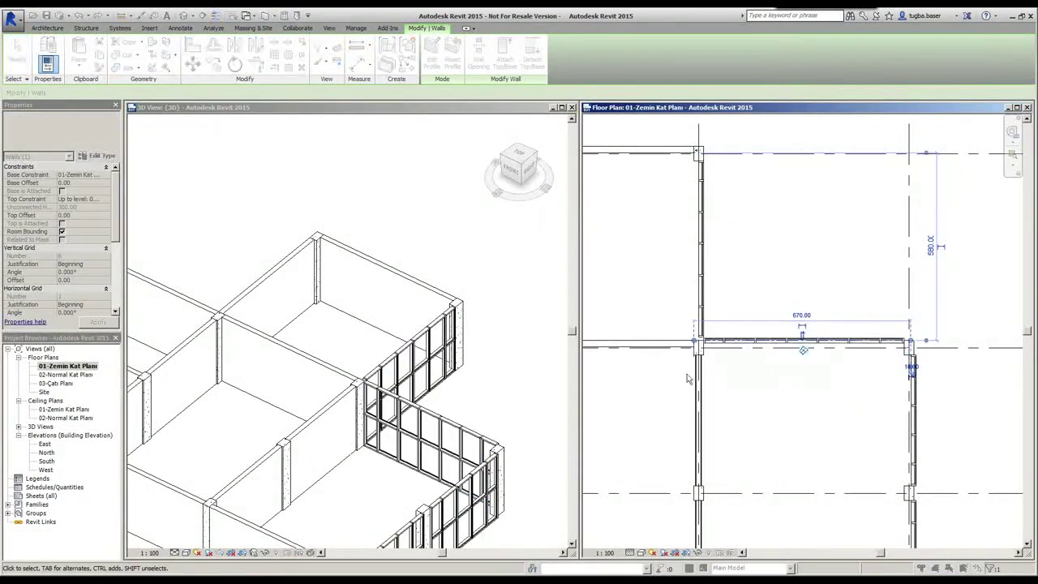
click(834, 428)
Step: Move the grid B curtain wall so its outer mullion corner meets the adjacent outer corner of the column at grids B and 4
scroll(857, 408, up, 3)
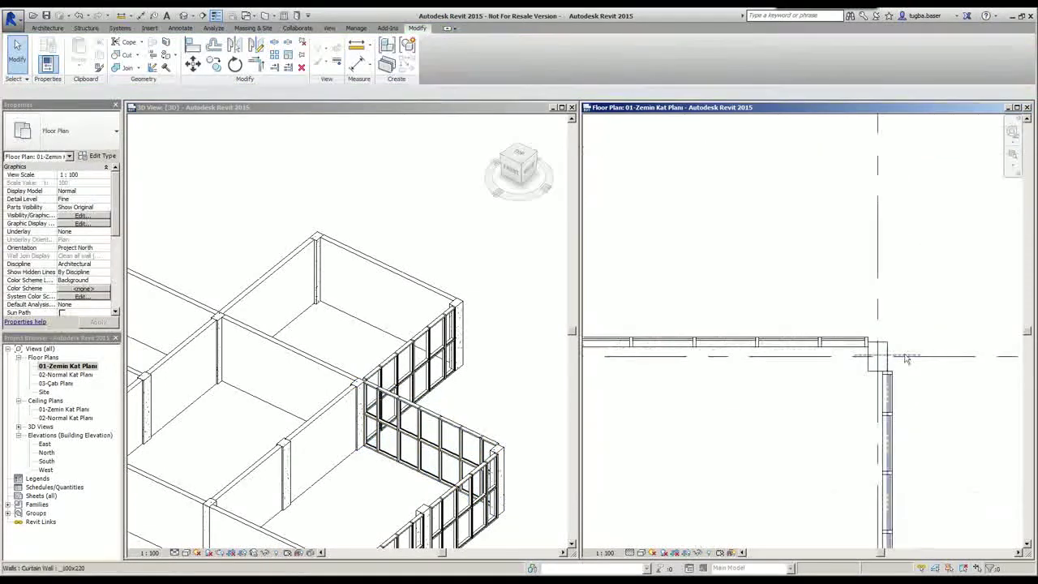
click(827, 339)
drag(827, 339, 666, 350)
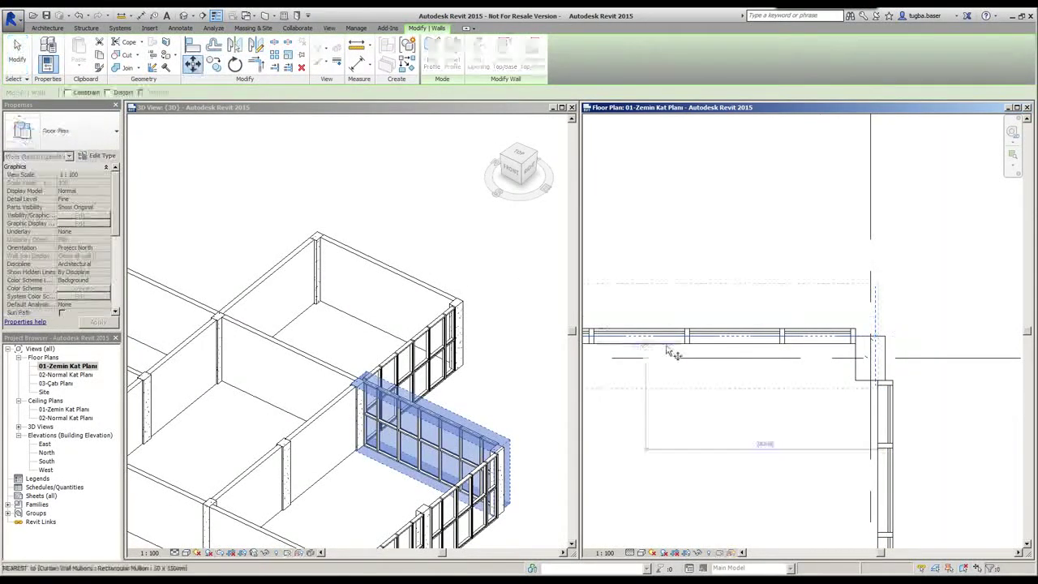
scroll(854, 348, up, 2)
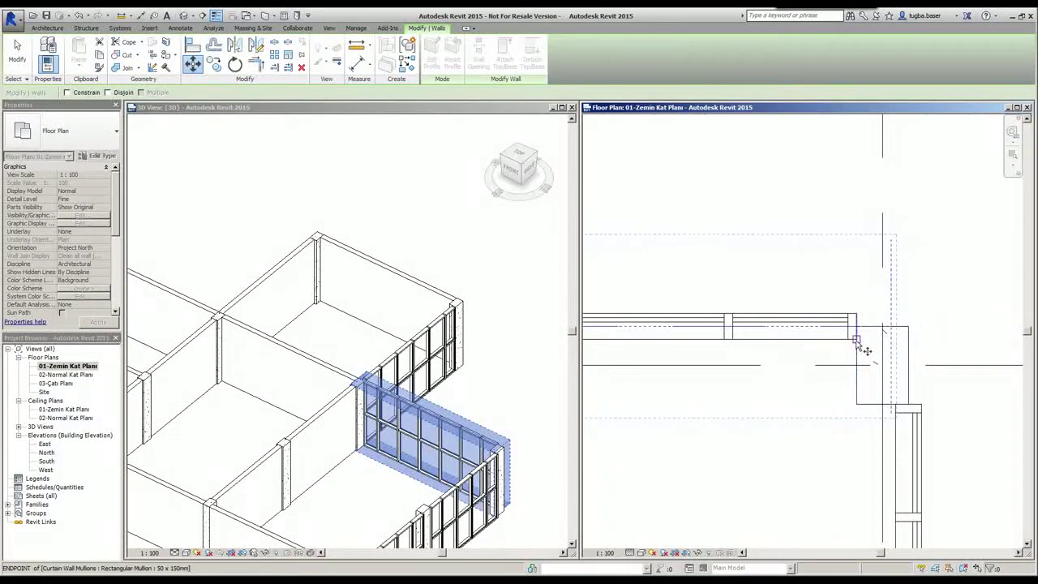
scroll(851, 326, up, 2)
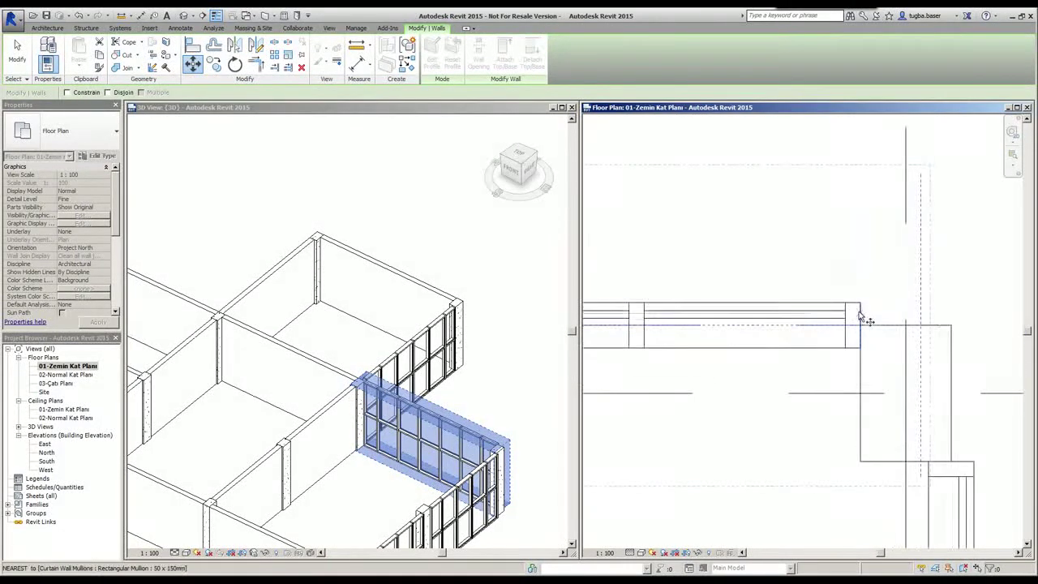
click(861, 303)
click(860, 325)
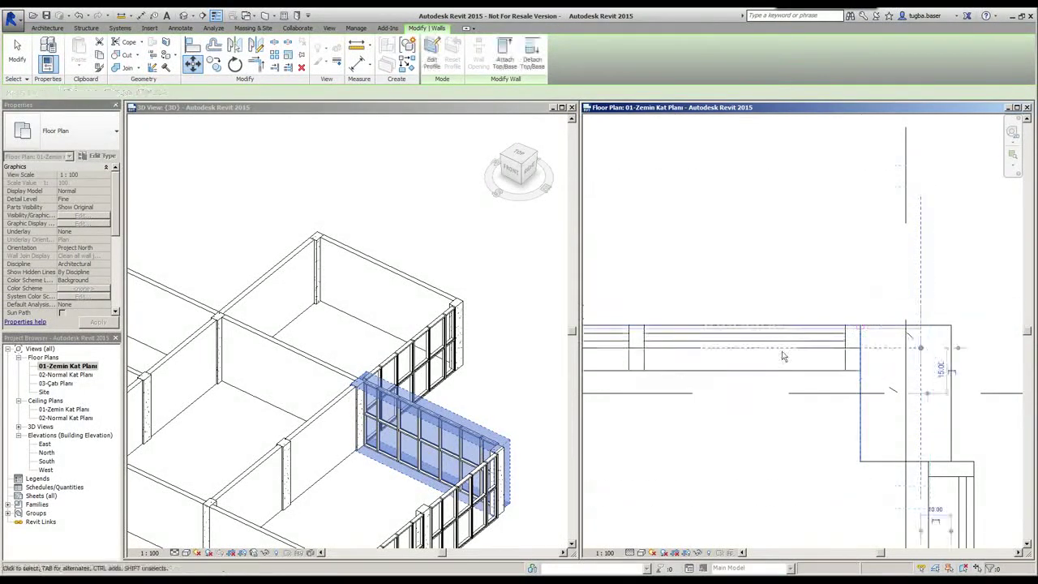
scroll(804, 323, down, 2)
scroll(805, 320, down, 2)
click(857, 394)
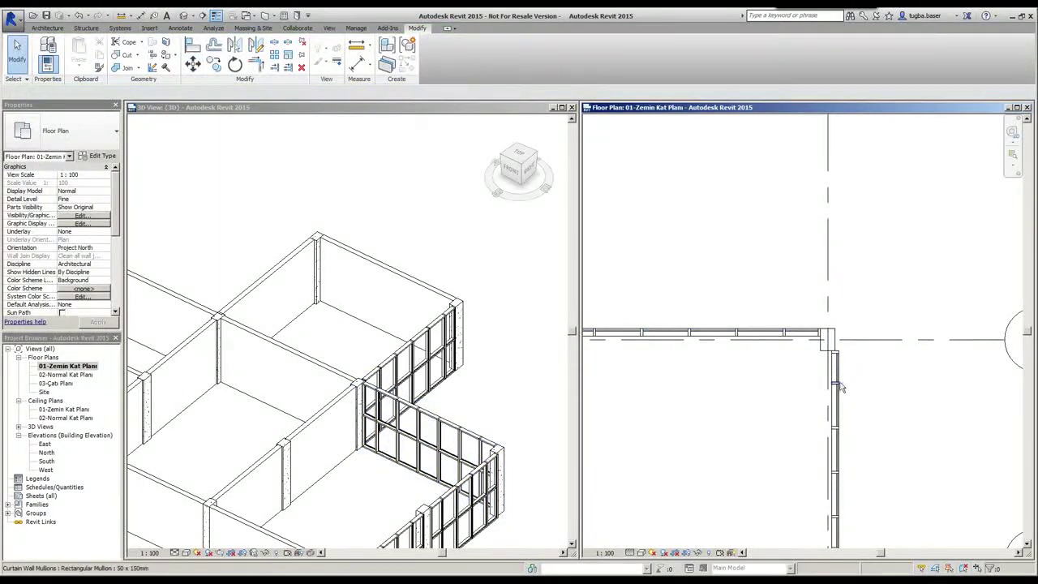
Step: Move the grid 4 curtain wall so its outer mullion corner meets the lower outer corner of the column at grids B and 4
click(835, 387)
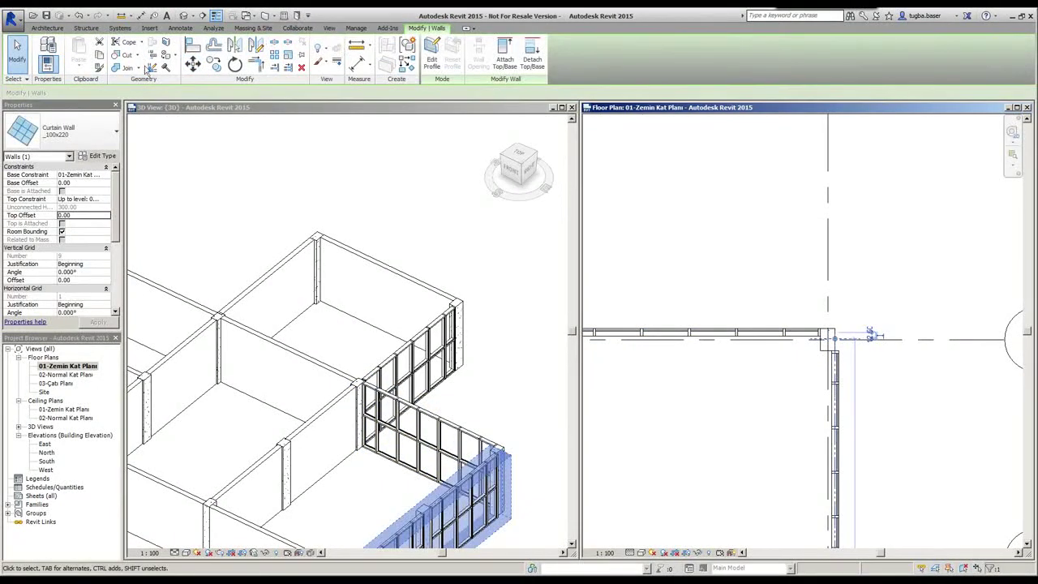
click(192, 63)
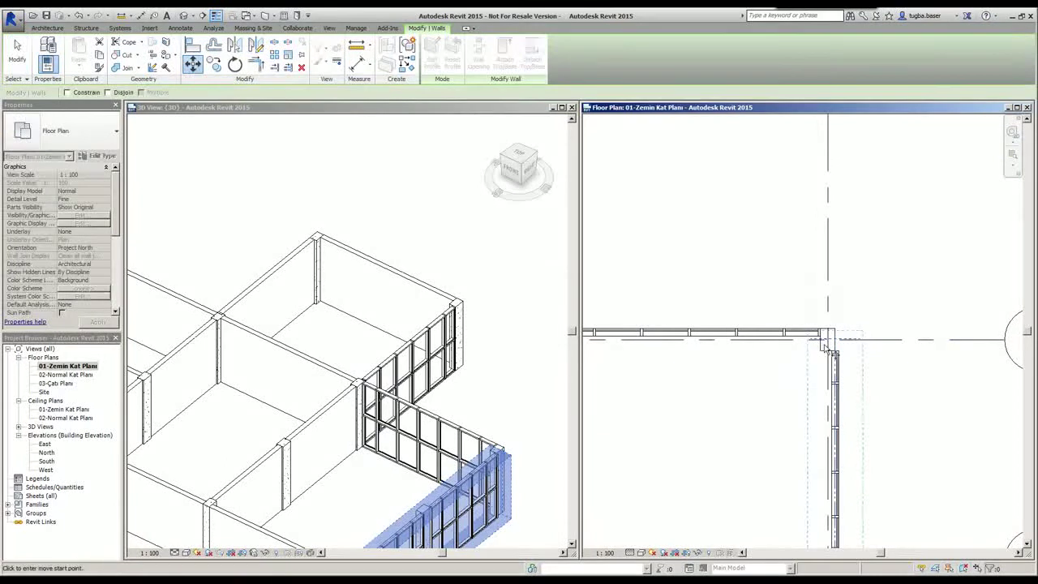
scroll(827, 349, up, 5)
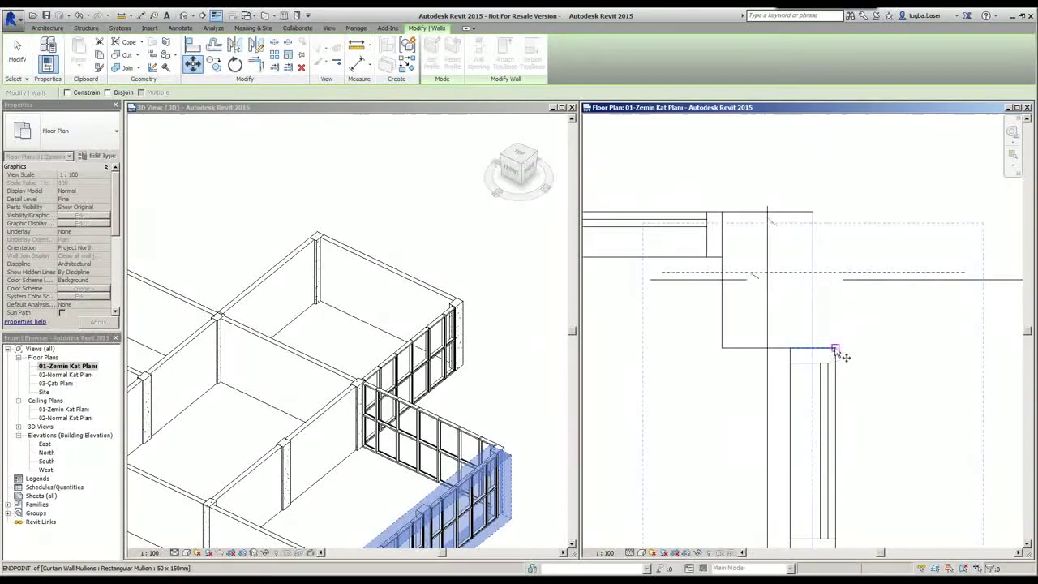
click(836, 349)
click(813, 350)
click(856, 392)
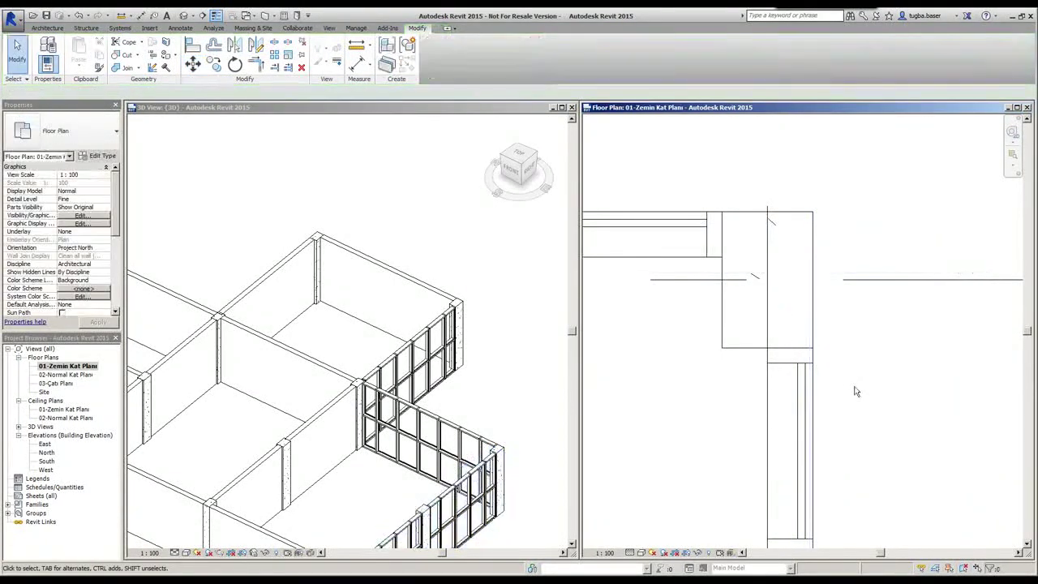
Step: Split the remaining grid B exterior wall with Split Element inside the column at grid 2
scroll(855, 392, down, 6)
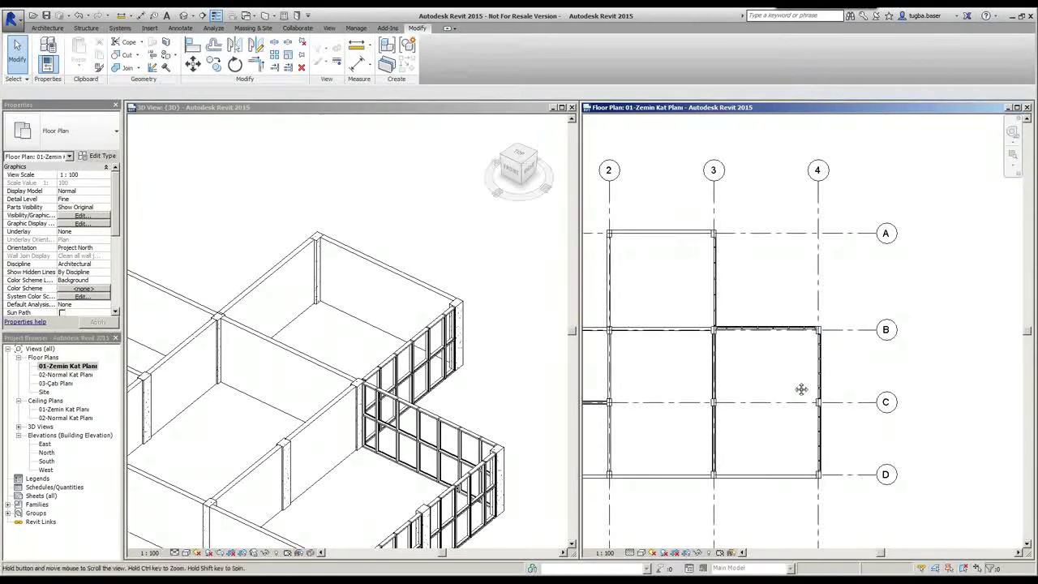
scroll(815, 357, down, 3)
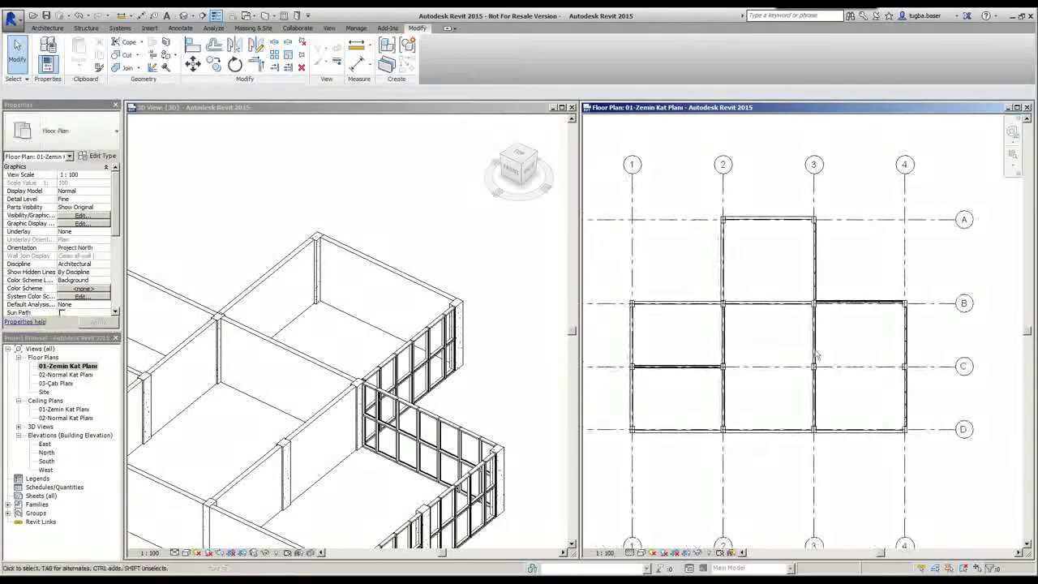
scroll(752, 324, up, 3)
scroll(754, 362, down, 2)
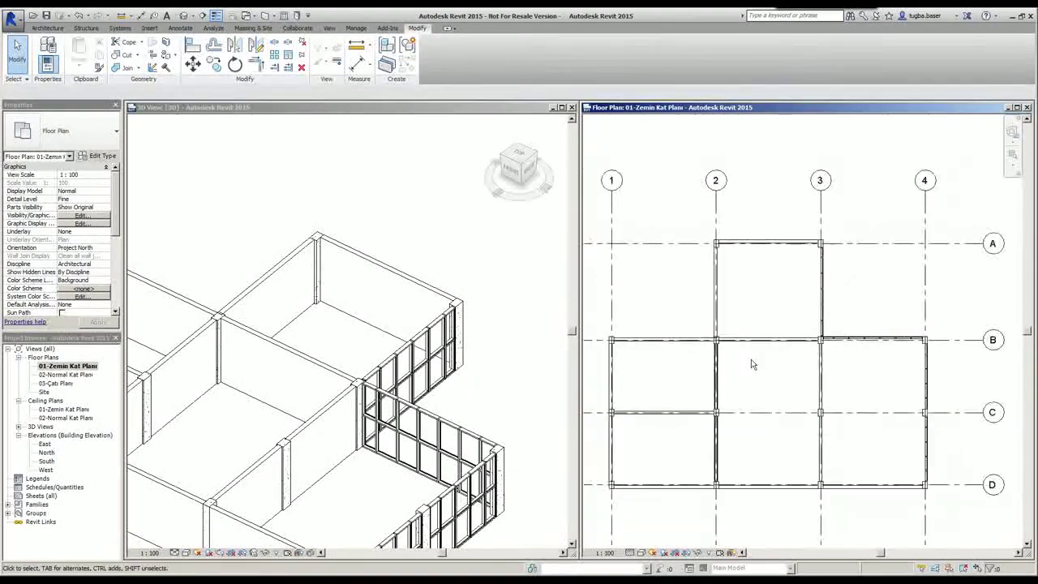
scroll(751, 359, down, 2)
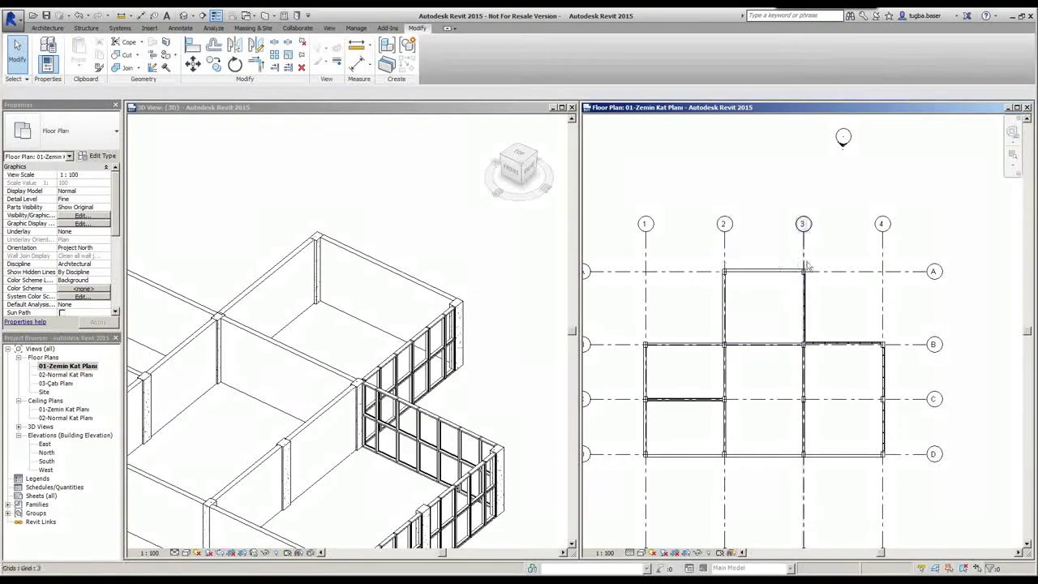
scroll(750, 345, up, 4)
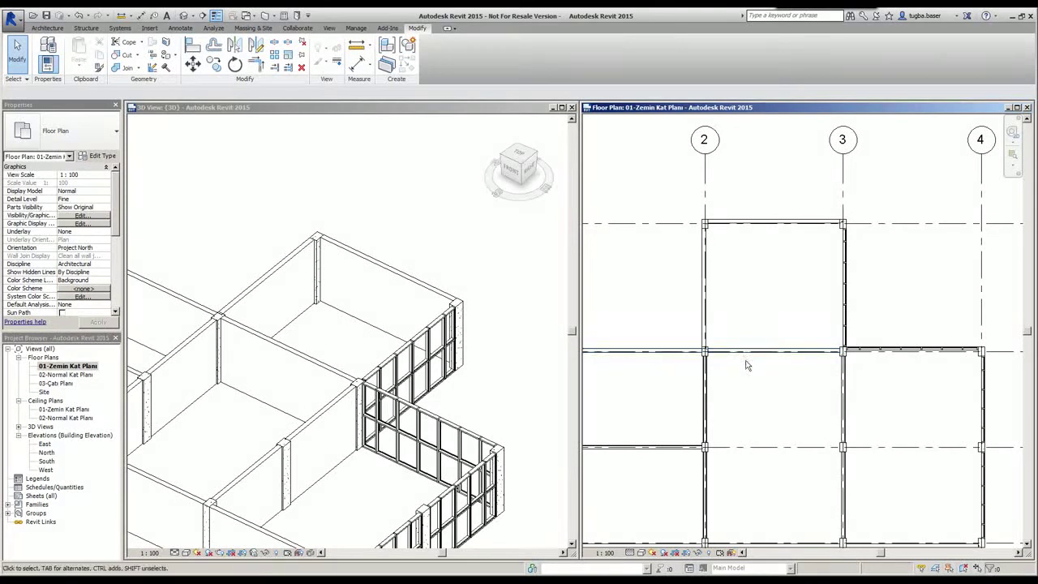
scroll(757, 357, up, 2)
middle_drag(768, 374, 774, 368)
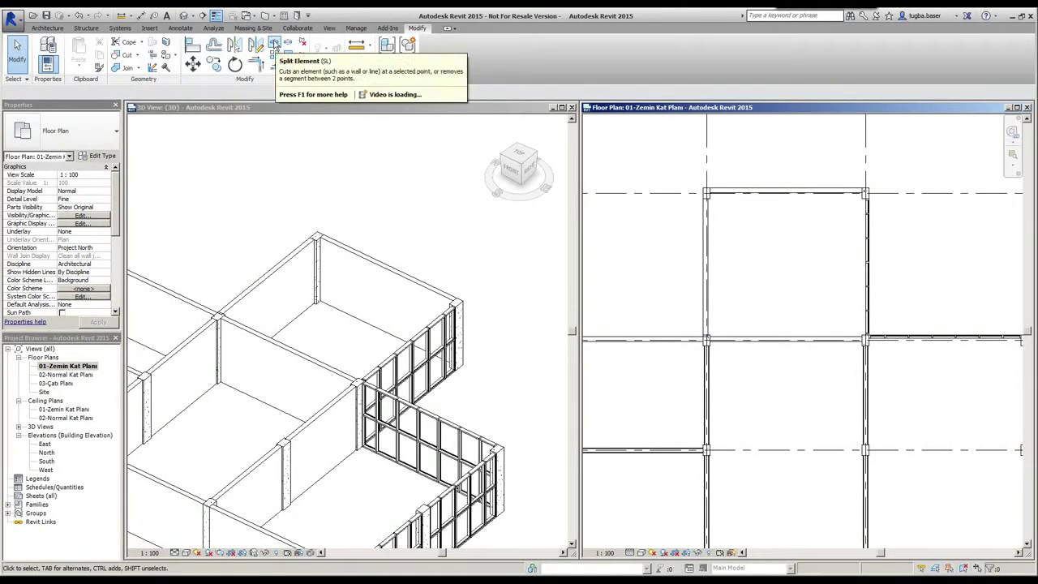
click(274, 45)
scroll(724, 335, up, 3)
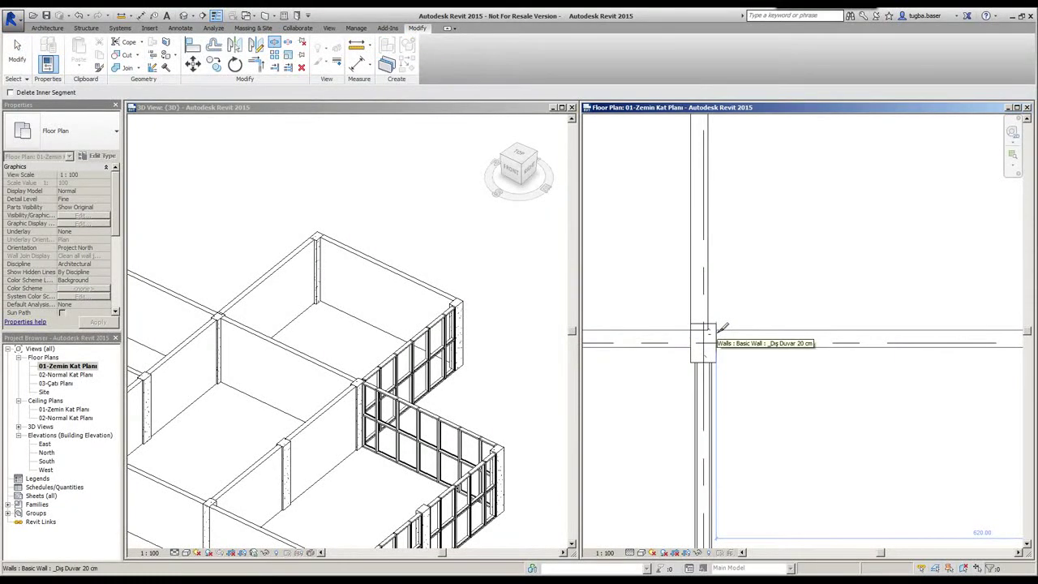
scroll(750, 389, down, 4)
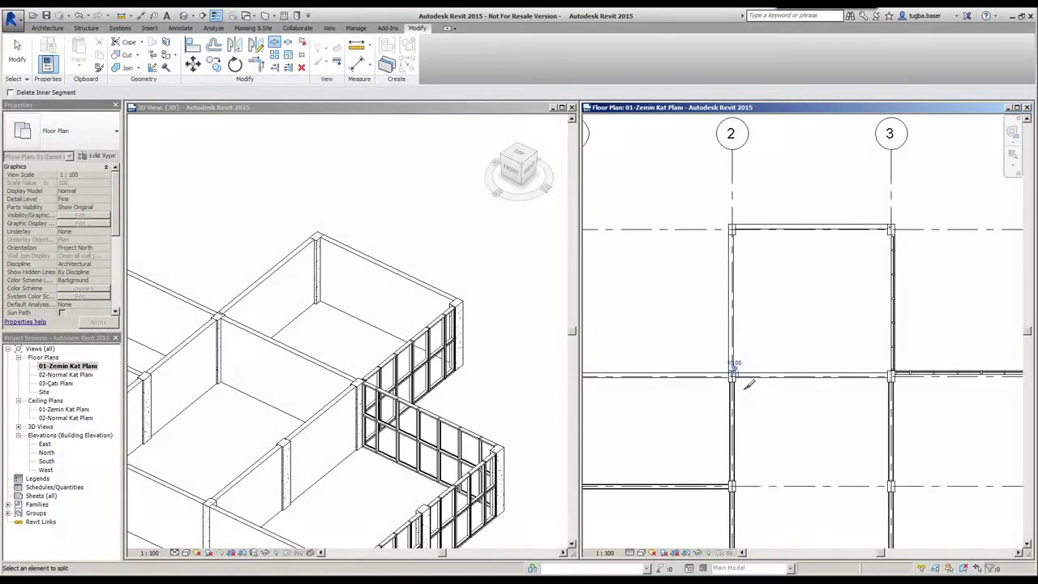
key(Escape)
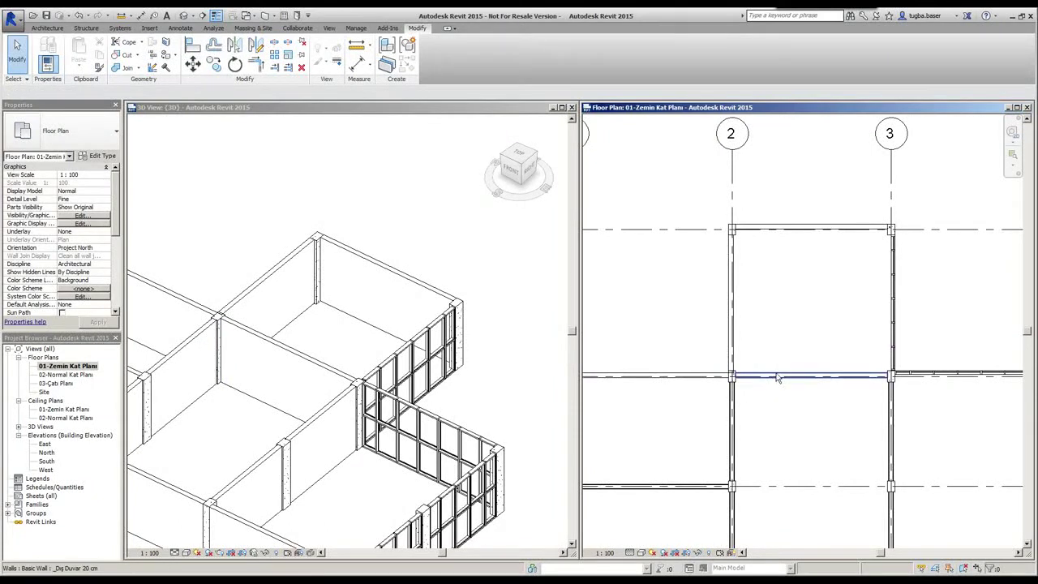
Step: Delete the exterior wall segment on grid B between grids 2 and 3
click(776, 376)
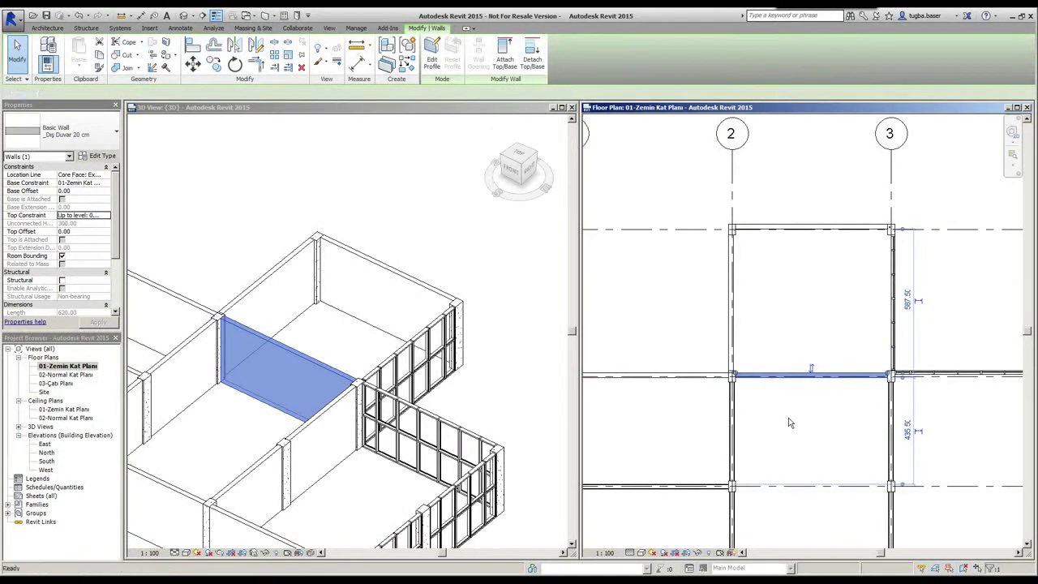
key(Delete)
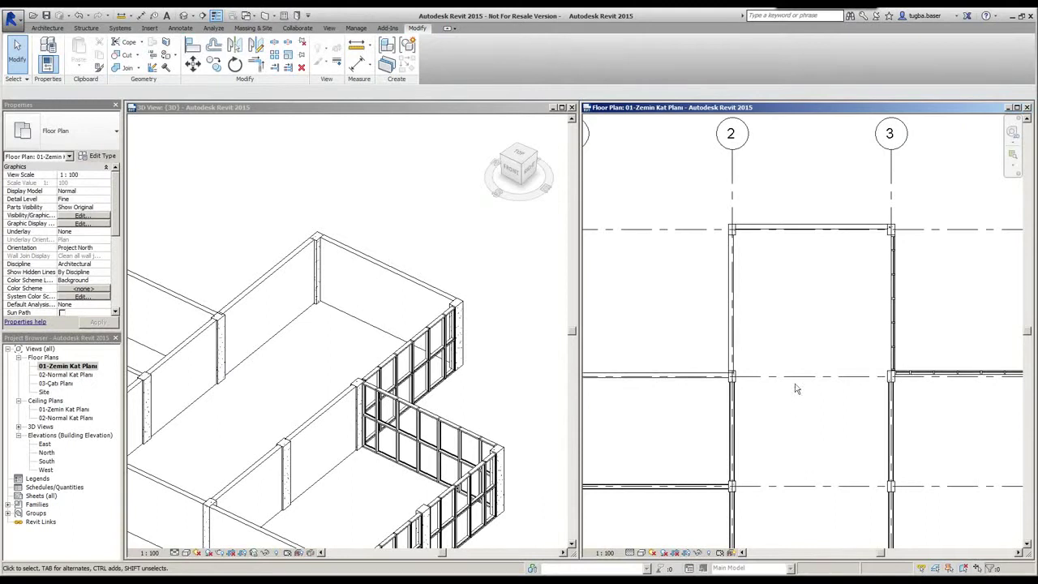
scroll(796, 388, down, 3)
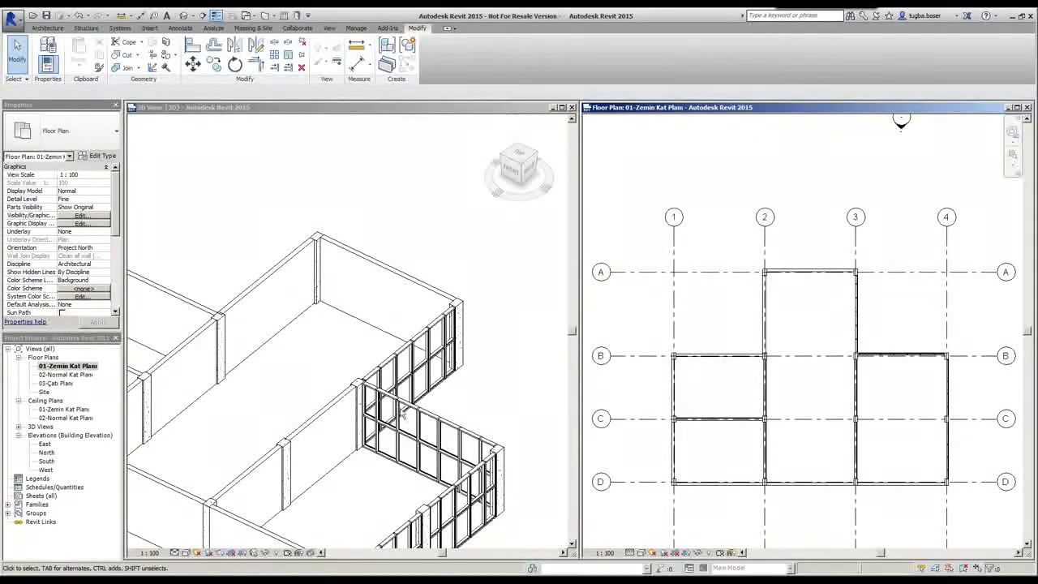
click(403, 413)
scroll(405, 409, down, 3)
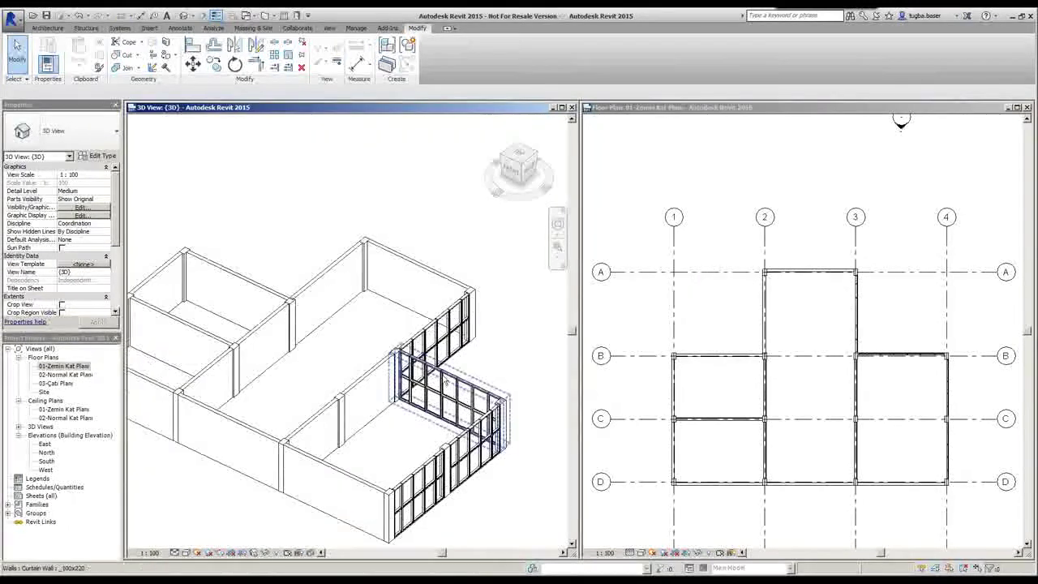
middle_drag(444, 381, 463, 368)
scroll(464, 369, up, 1)
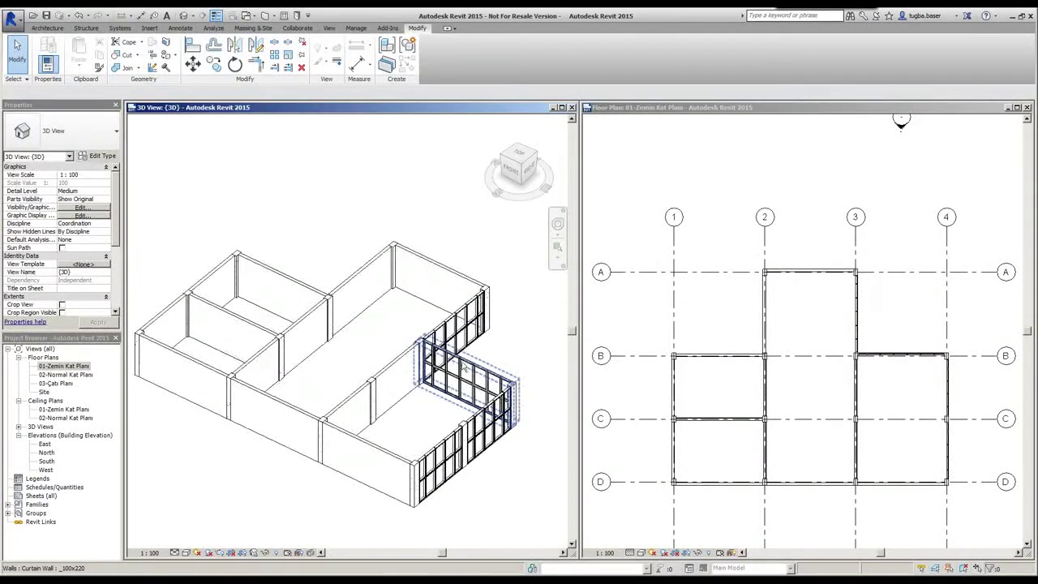
click(809, 393)
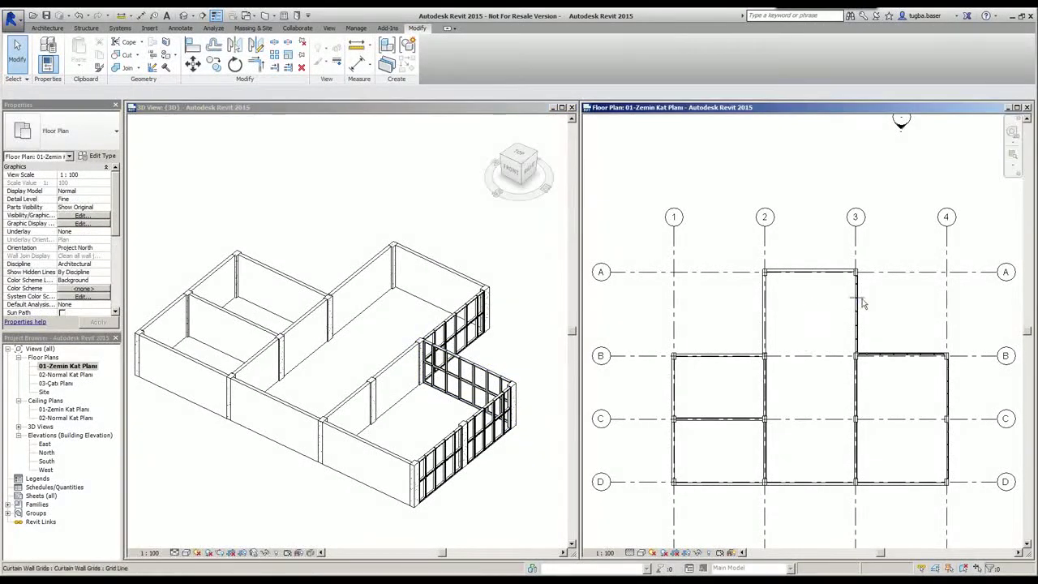